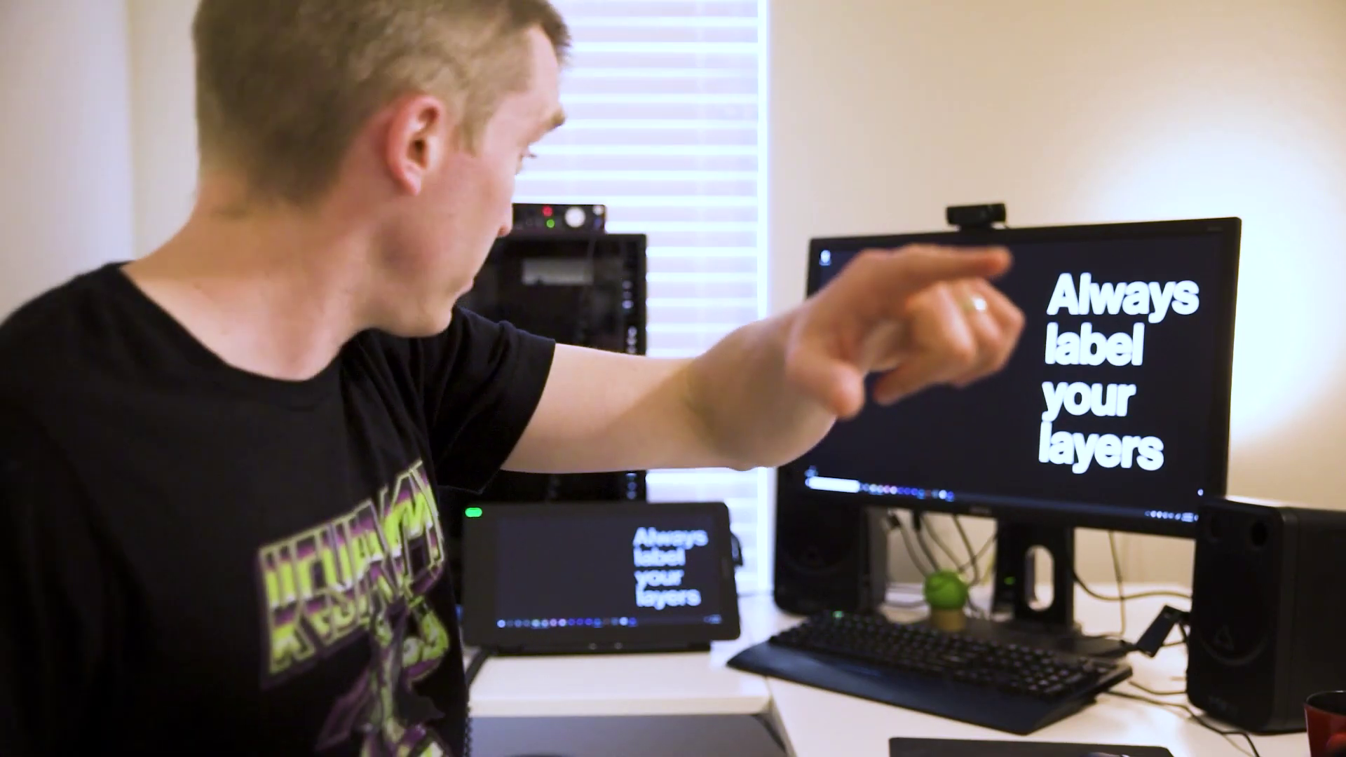
Step: Test the PC-icons Slider at 2 to swap the icon, then undo back to 1
{"action": "key", "text": "alt+Tab"}
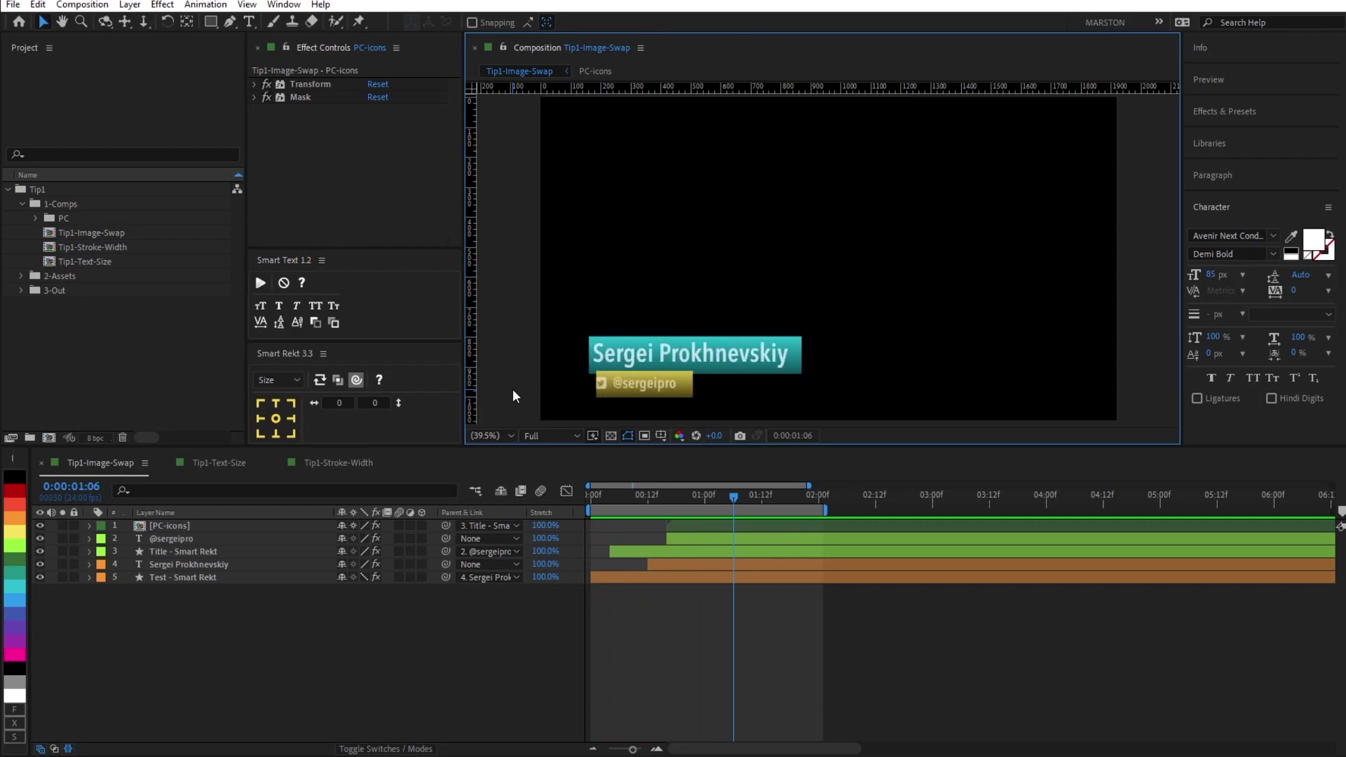
{"action": "key", "text": "grave"}
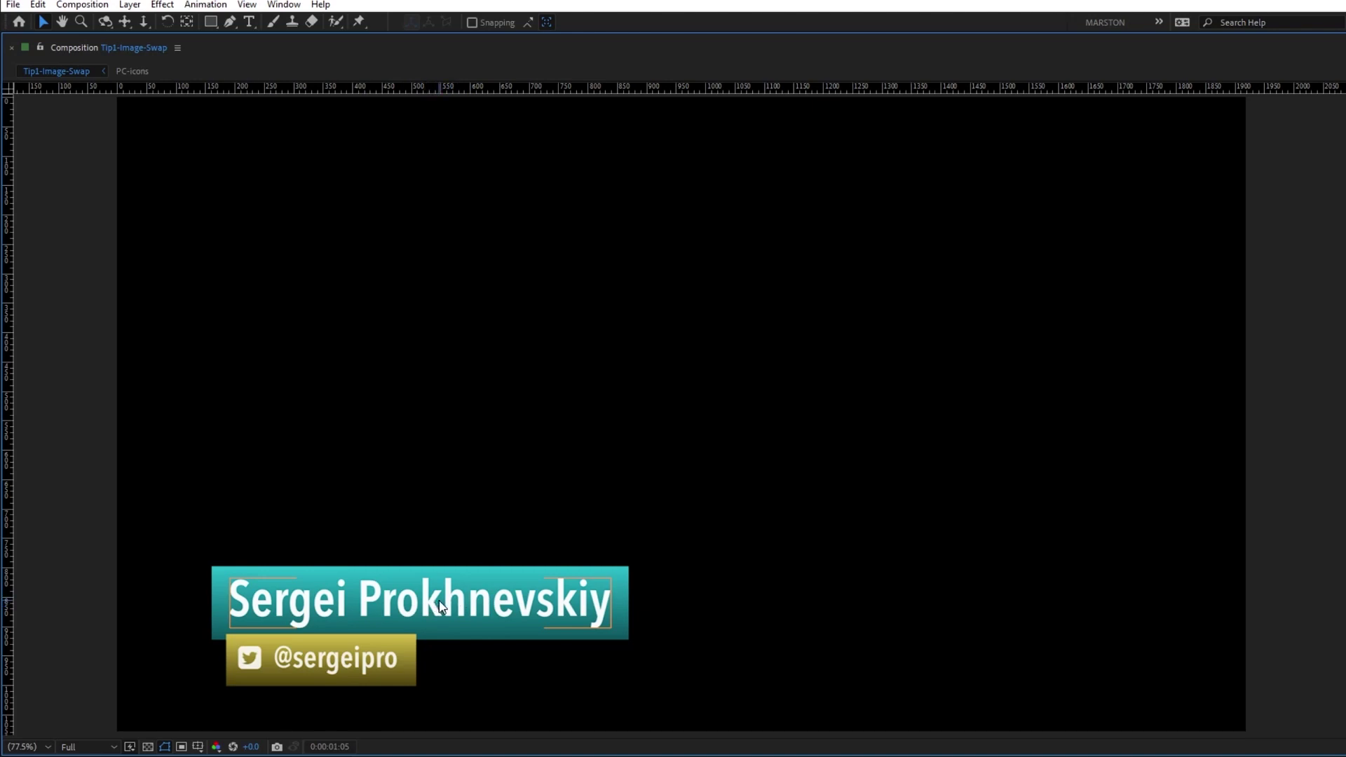
{"action": "key", "text": "grave"}
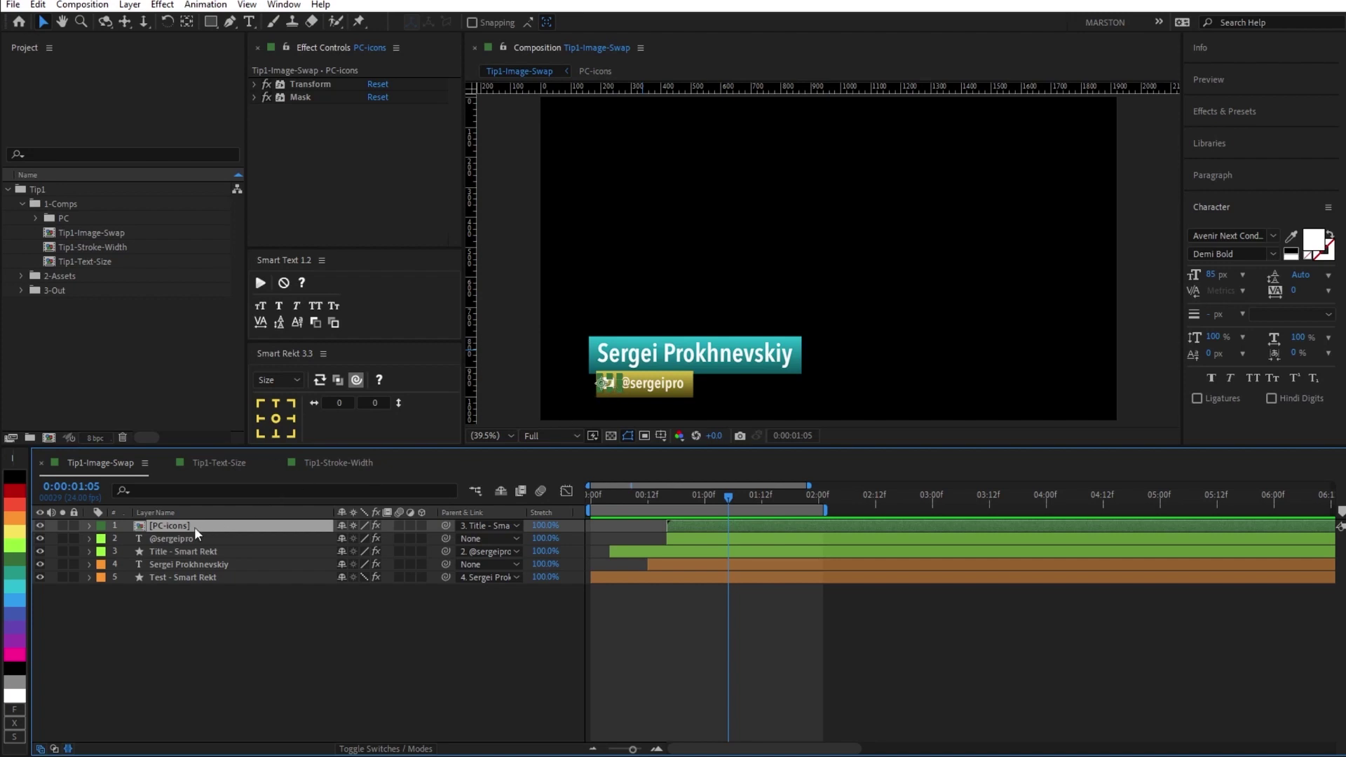
{"action": "left_click", "coordinate": [89, 525]}
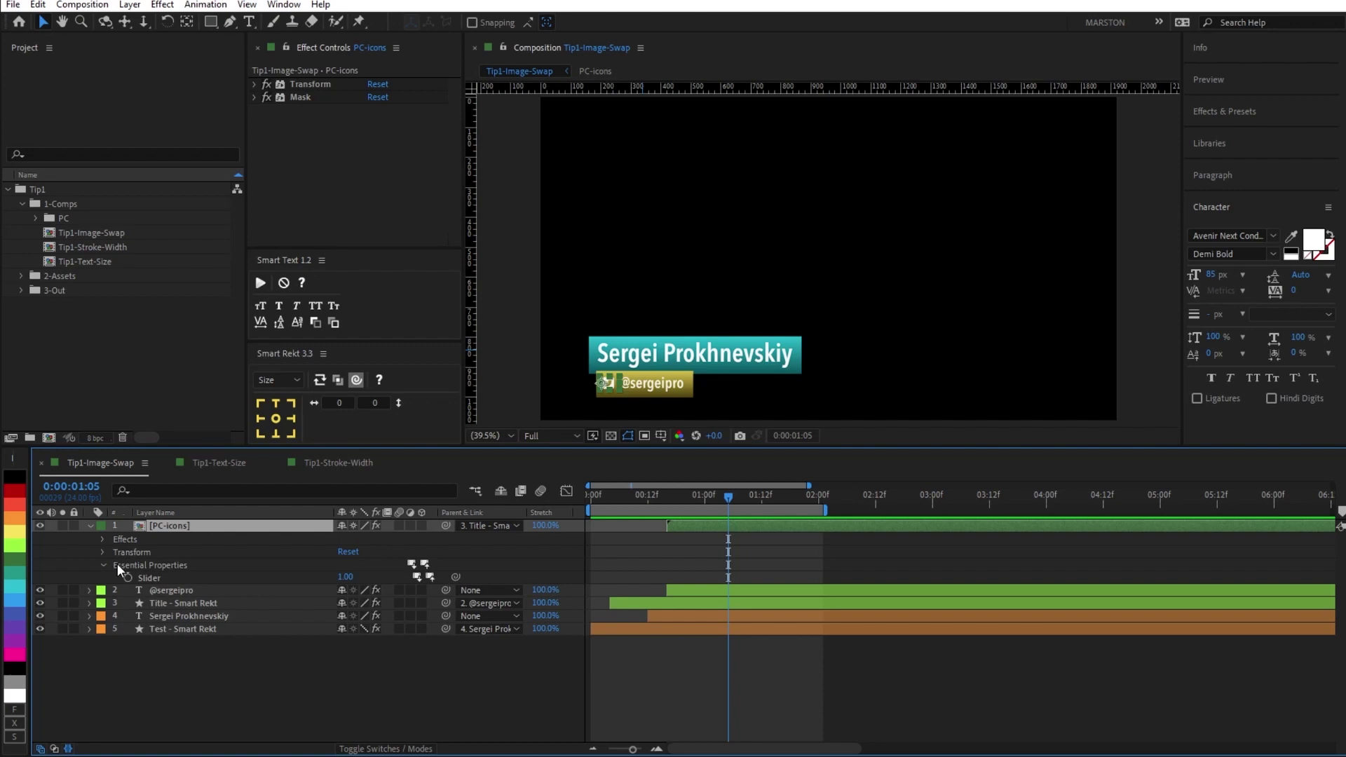
{"action": "left_click", "coordinate": [148, 577]}
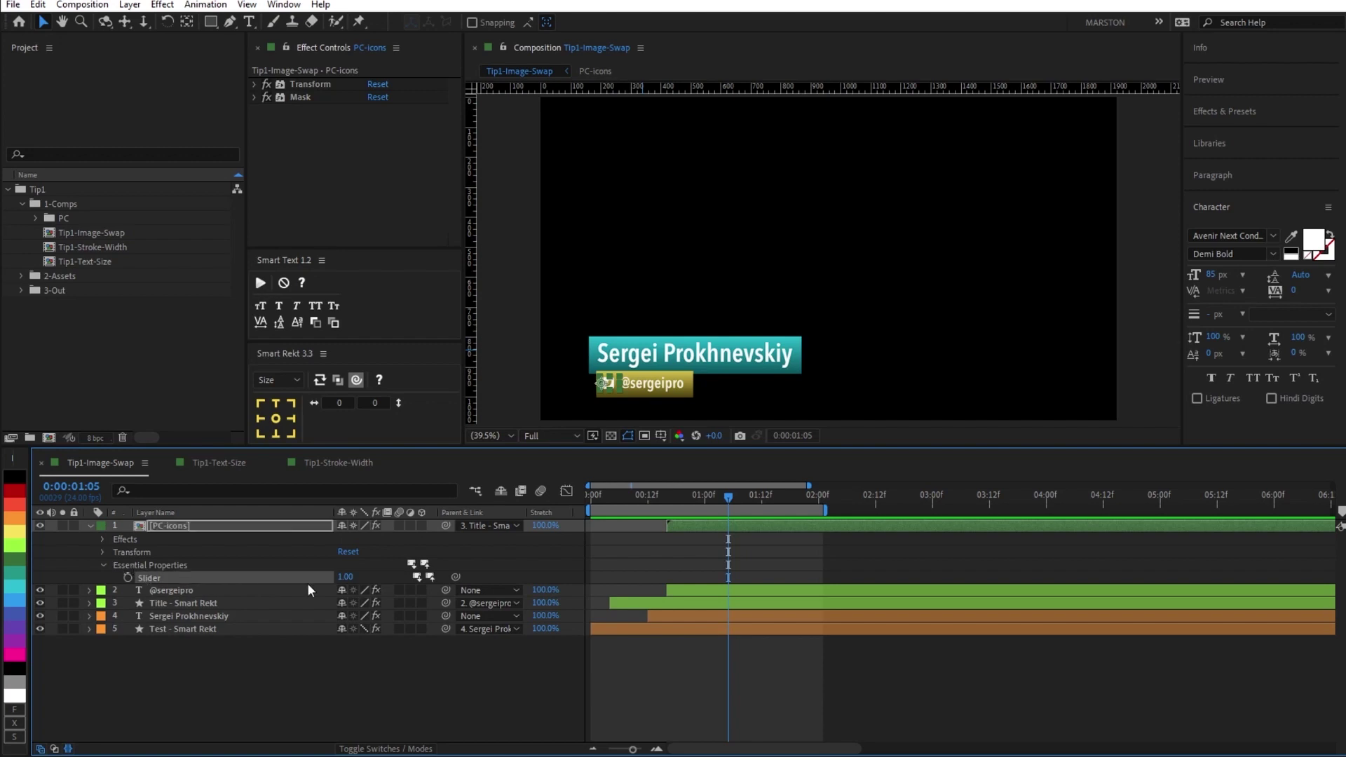
{"action": "left_click", "coordinate": [345, 578]}
{"action": "type", "text": "2"}
{"action": "key", "text": "Return"}
{"action": "left_click", "coordinate": [686, 410]}
{"action": "key", "text": "ctrl+z"}
{"action": "left_click", "coordinate": [182, 523]}
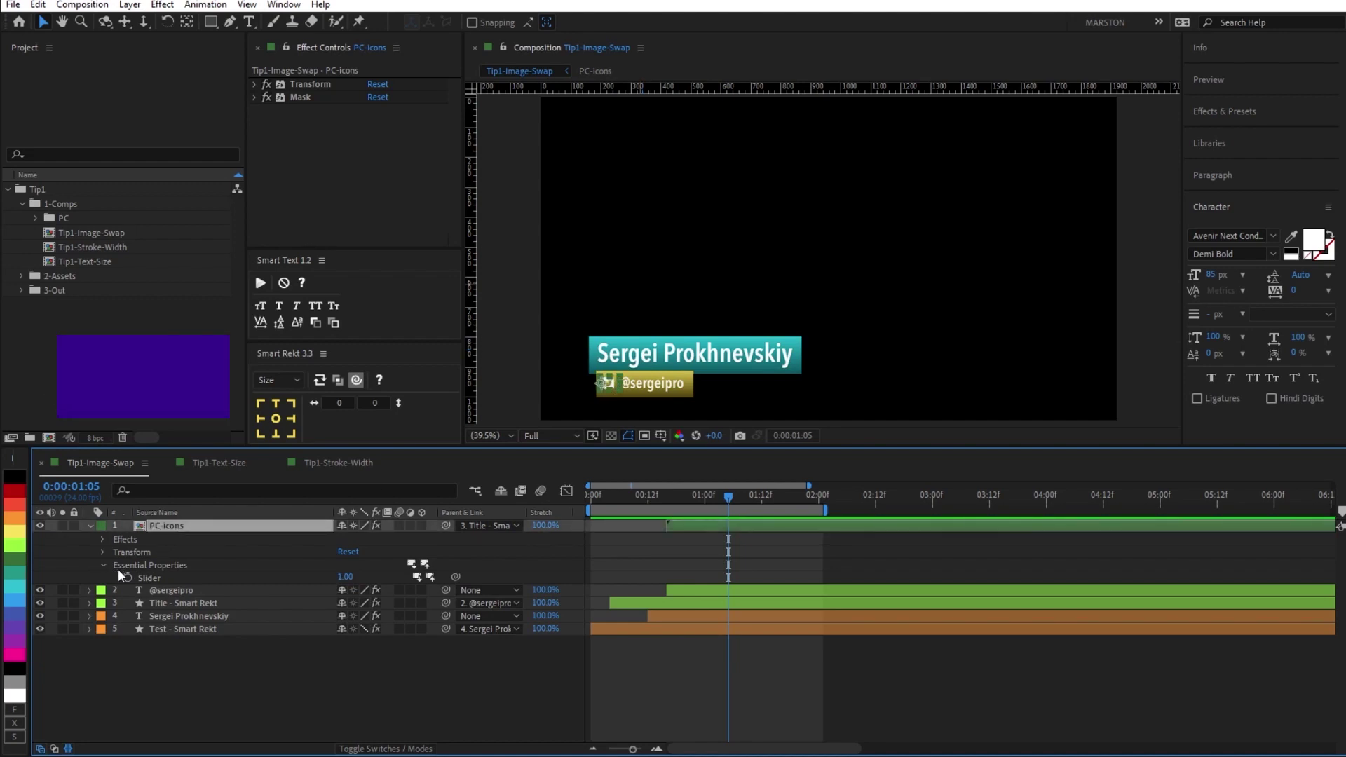
Step: Duplicate PC-icons, scale the copy to 300% and move it above the lower third
{"action": "key", "text": "ctrl+d"}
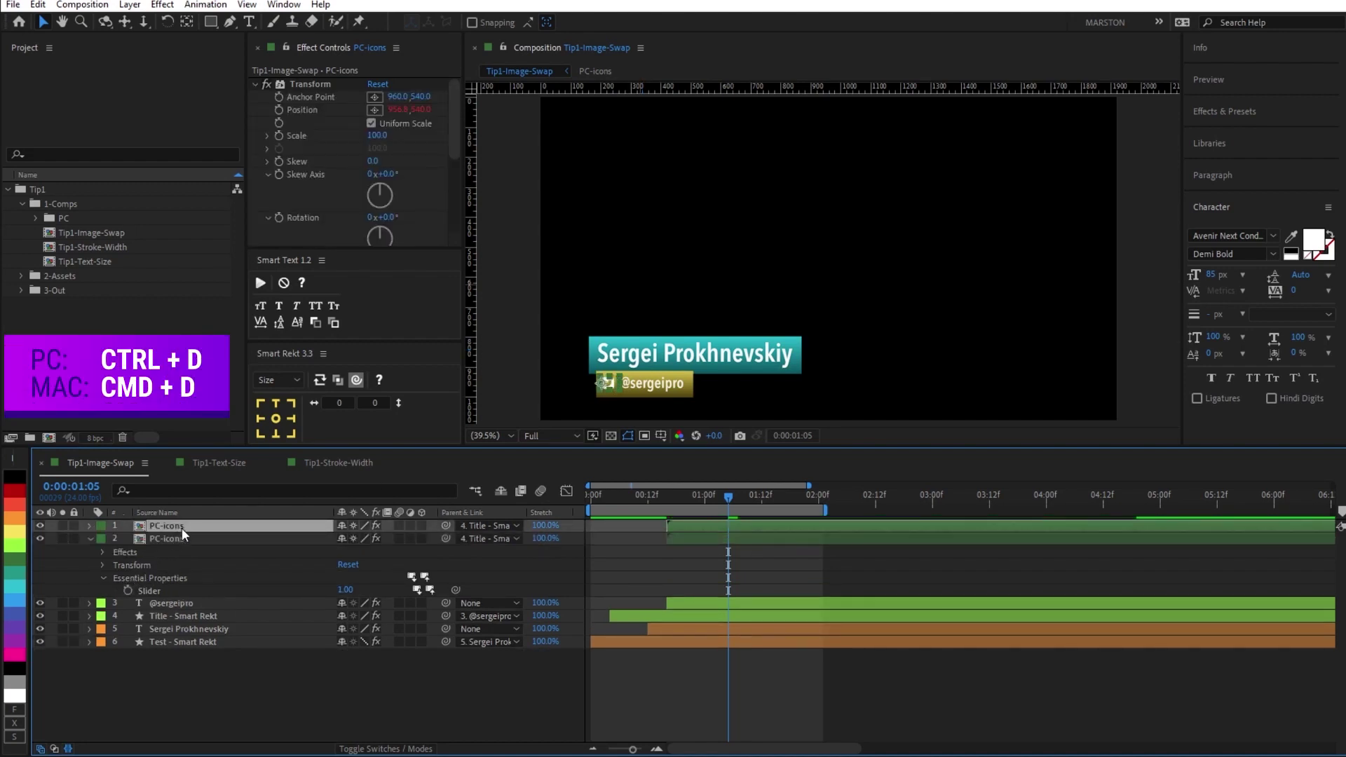
{"action": "left_click", "coordinate": [89, 525]}
{"action": "key", "text": "s"}
{"action": "left_click", "coordinate": [361, 538]}
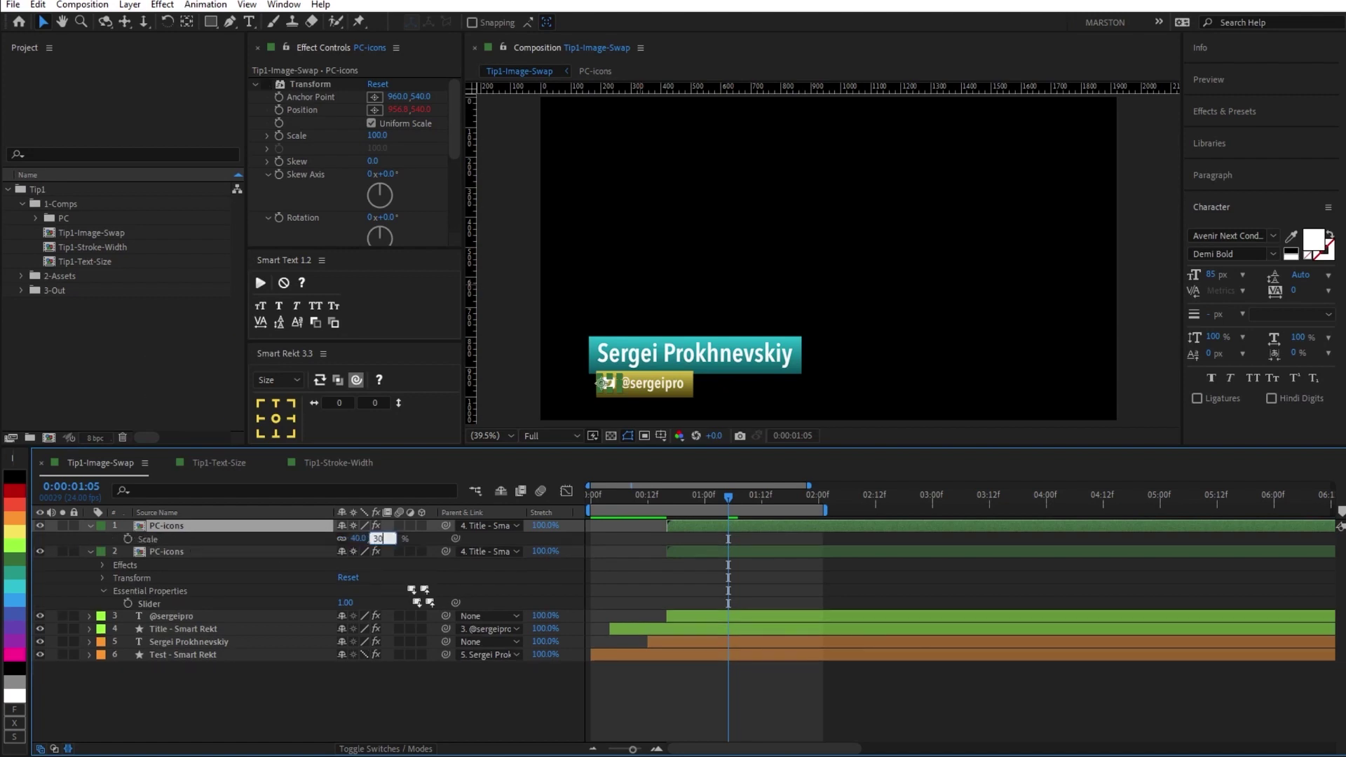
{"action": "type", "text": "300"}
{"action": "key", "text": "Return"}
{"action": "left_click_drag", "start_coordinate": [648, 350], "coordinate": [669, 240]}
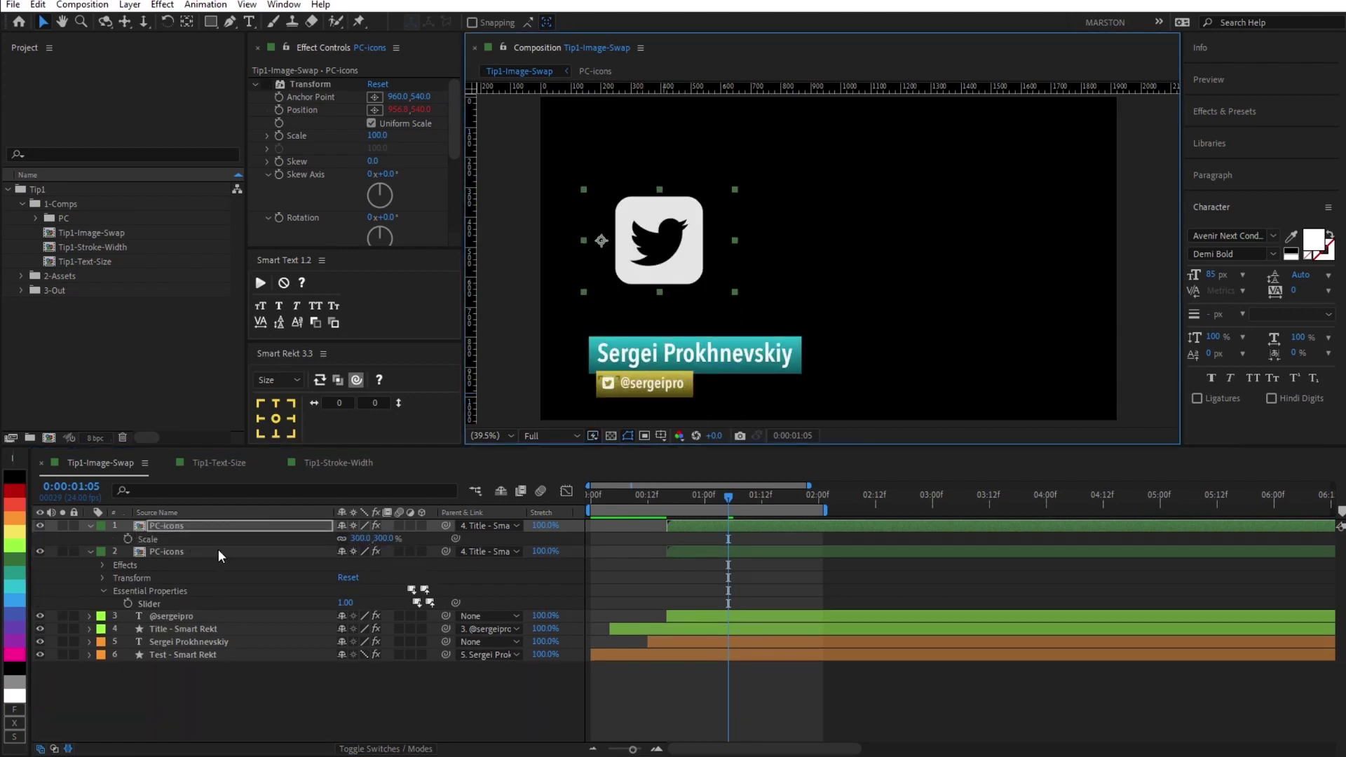
Step: Pick-whip the copy's Slider to the original's Slider and test values 2, 3 and 1
{"action": "left_click", "coordinate": [90, 525]}
{"action": "left_click", "coordinate": [90, 525]}
{"action": "left_click", "coordinate": [103, 552]}
{"action": "left_click", "coordinate": [103, 565]}
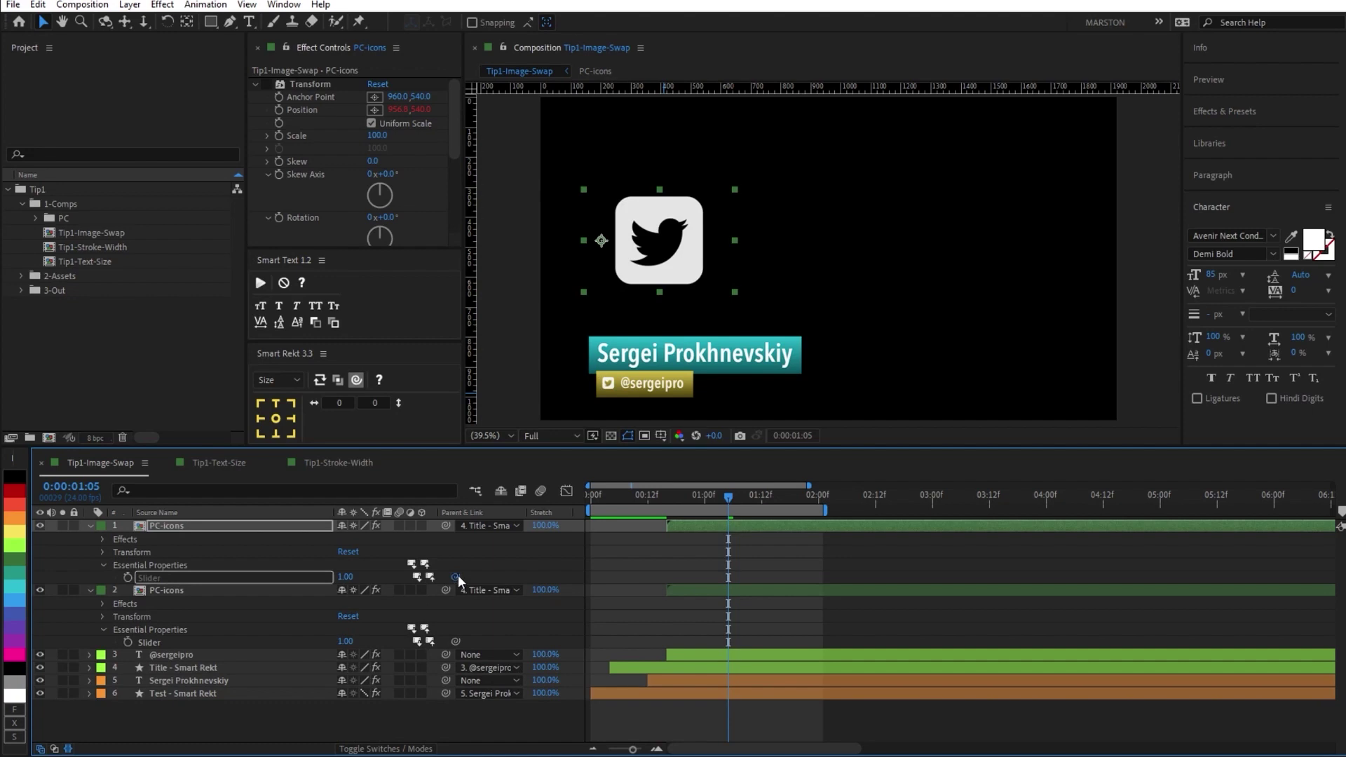
{"action": "left_click_drag", "start_coordinate": [457, 574], "coordinate": [174, 638]}
{"action": "left_click", "coordinate": [348, 642]}
{"action": "type", "text": "2"}
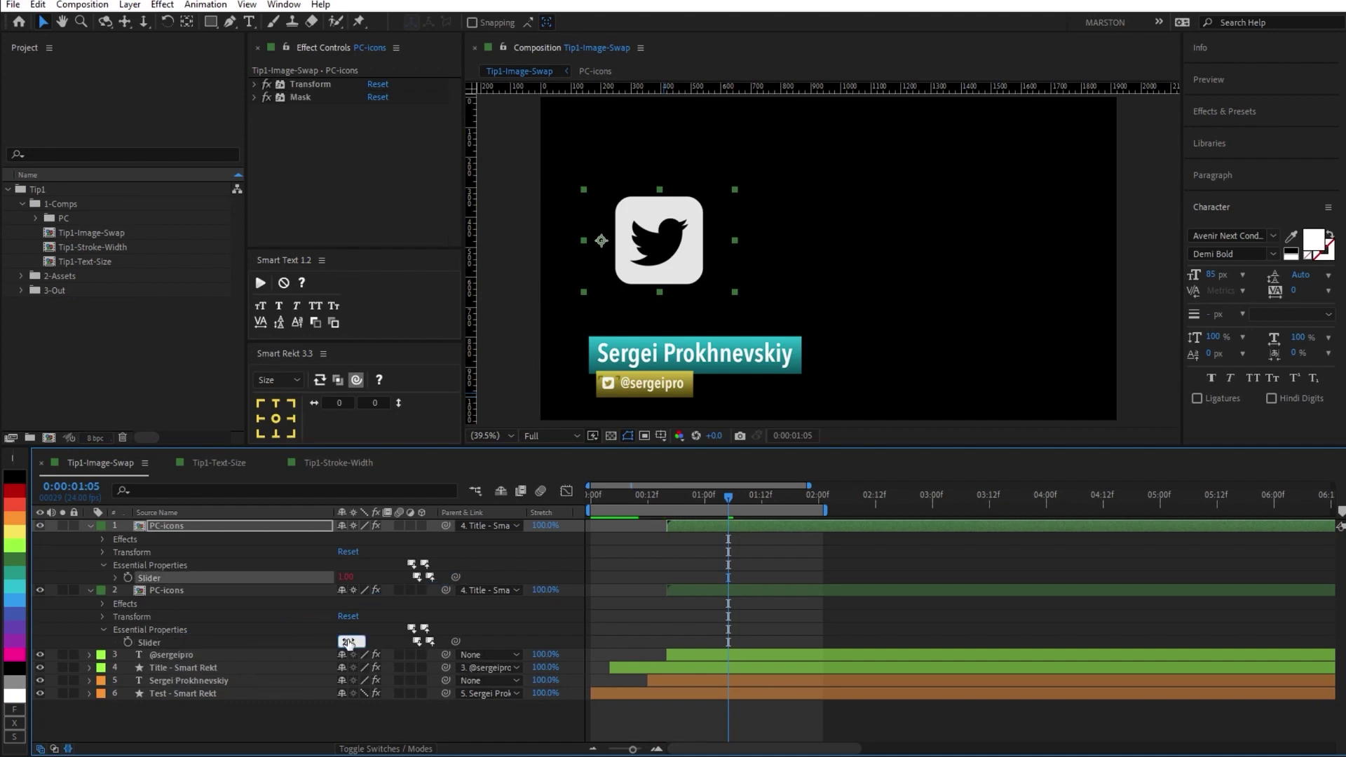
{"action": "key", "text": "Return"}
{"action": "left_click_drag", "start_coordinate": [349, 642], "coordinate": [352, 644]}
{"action": "left_click", "coordinate": [352, 644]}
{"action": "type", "text": "1"}
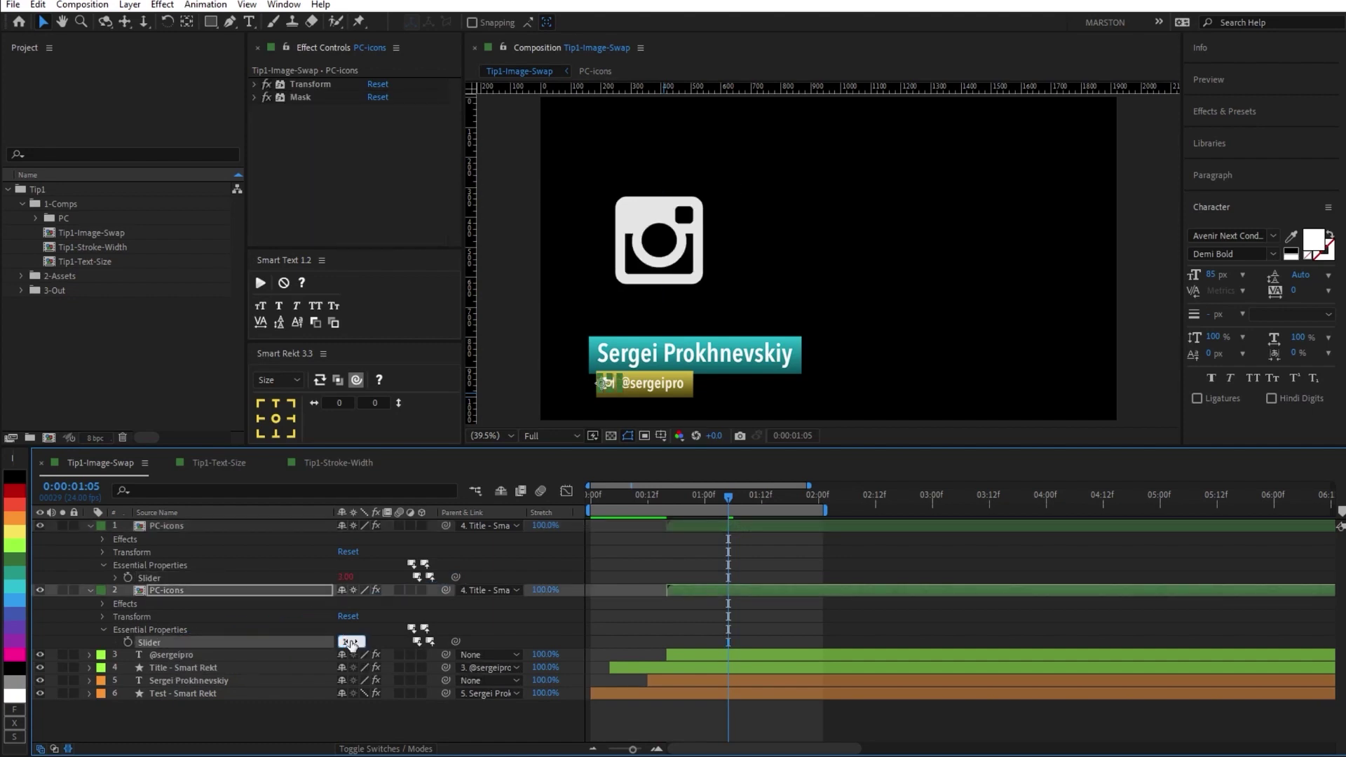
{"action": "key", "text": "Return"}
Step: Mark the enlarged copy shy and locked, then hide shy layers from the timeline
{"action": "left_click", "coordinate": [174, 528]}
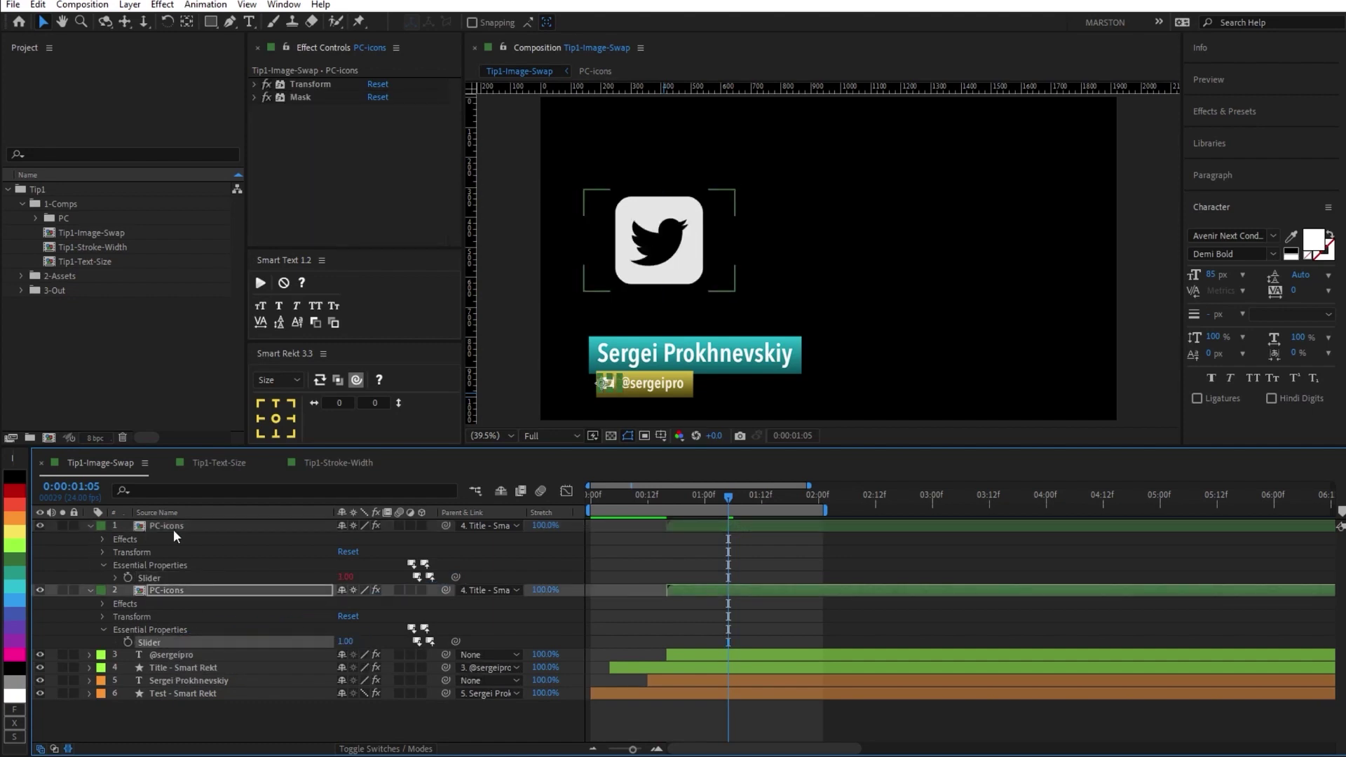
{"action": "left_click", "coordinate": [341, 526]}
{"action": "left_click", "coordinate": [73, 526]}
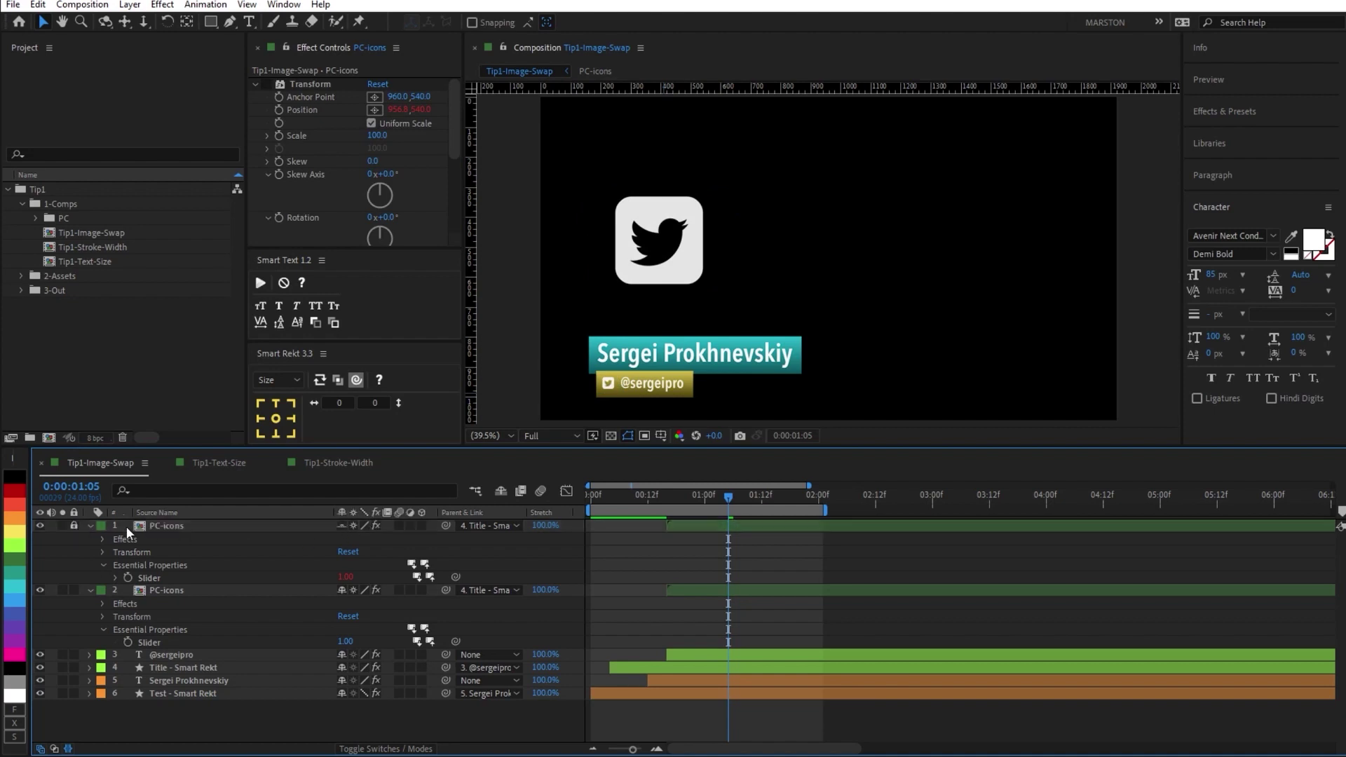
{"action": "left_click", "coordinate": [499, 490]}
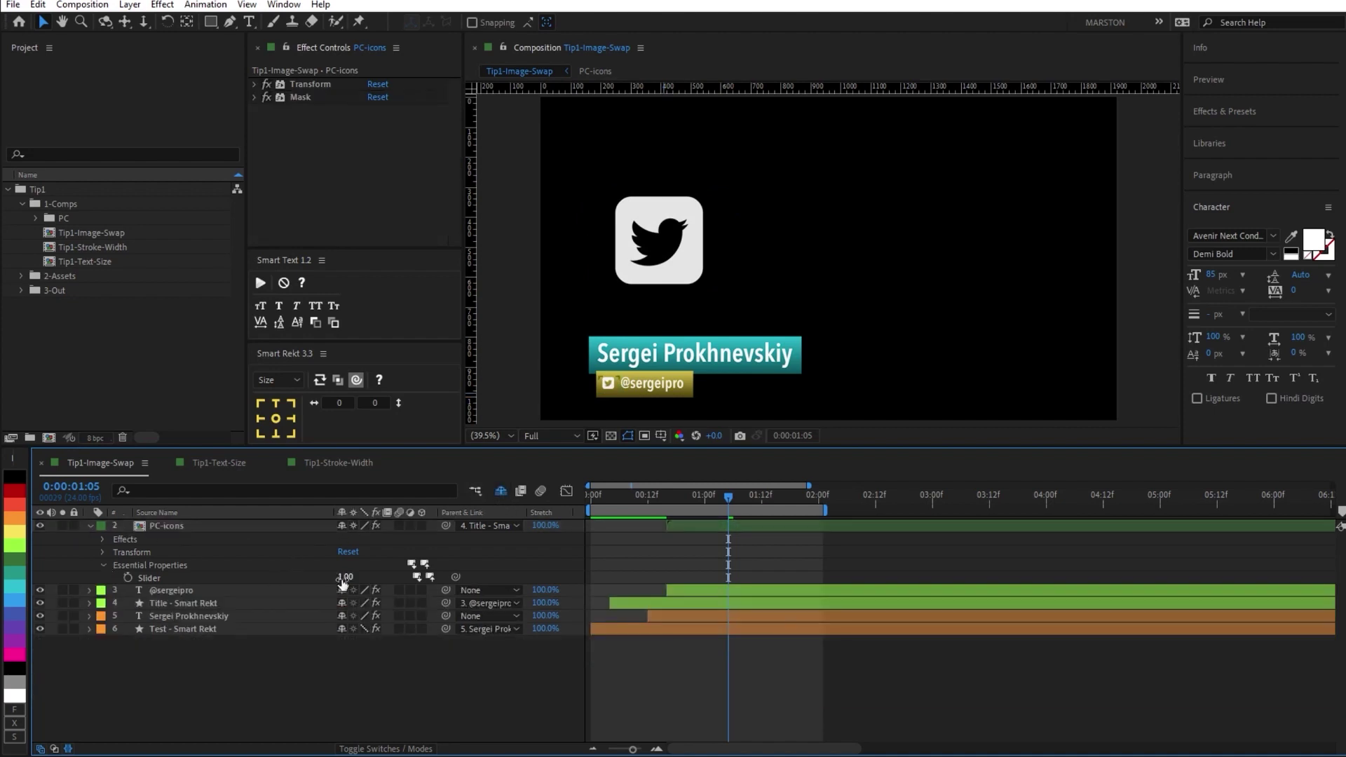
Step: Set the PC-icons Slider to 2 so both icons show LinkedIn
{"action": "left_click", "coordinate": [102, 564]}
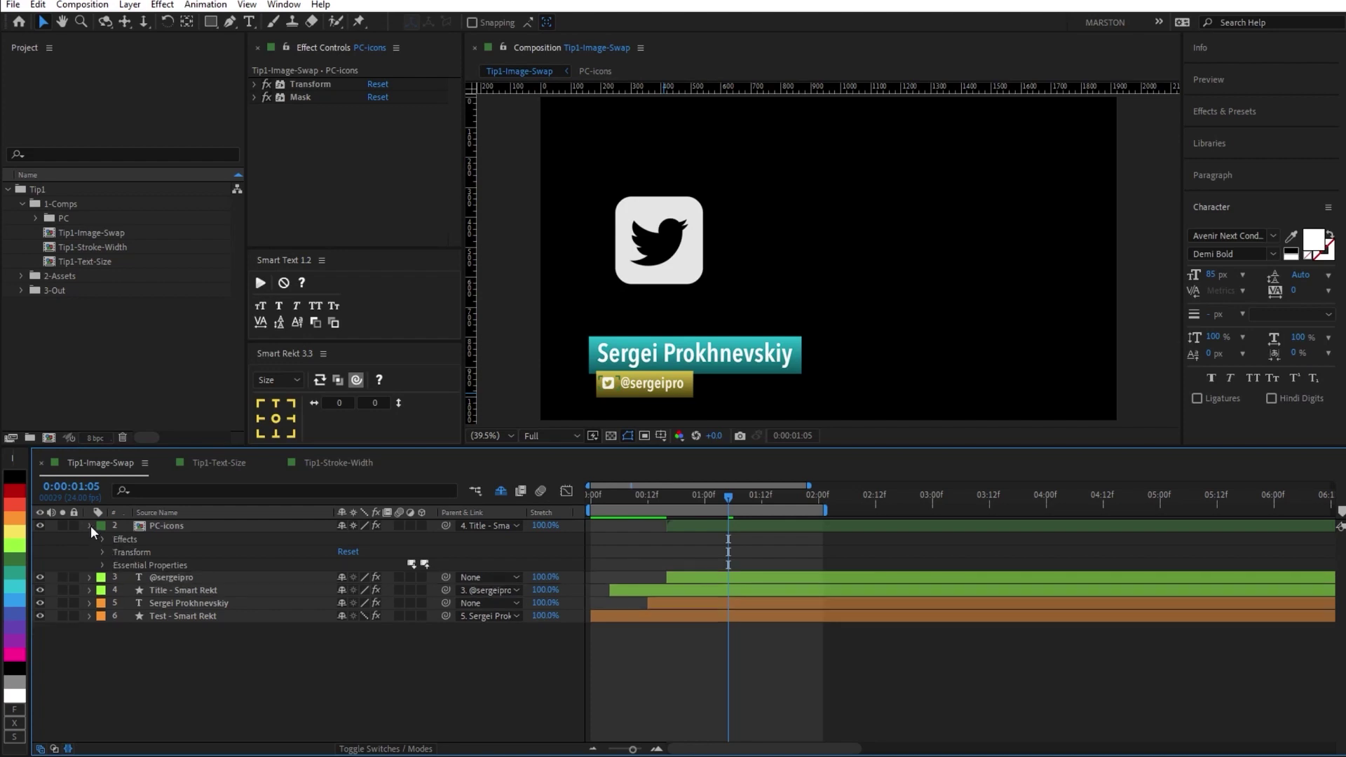
{"action": "left_click", "coordinate": [103, 564]}
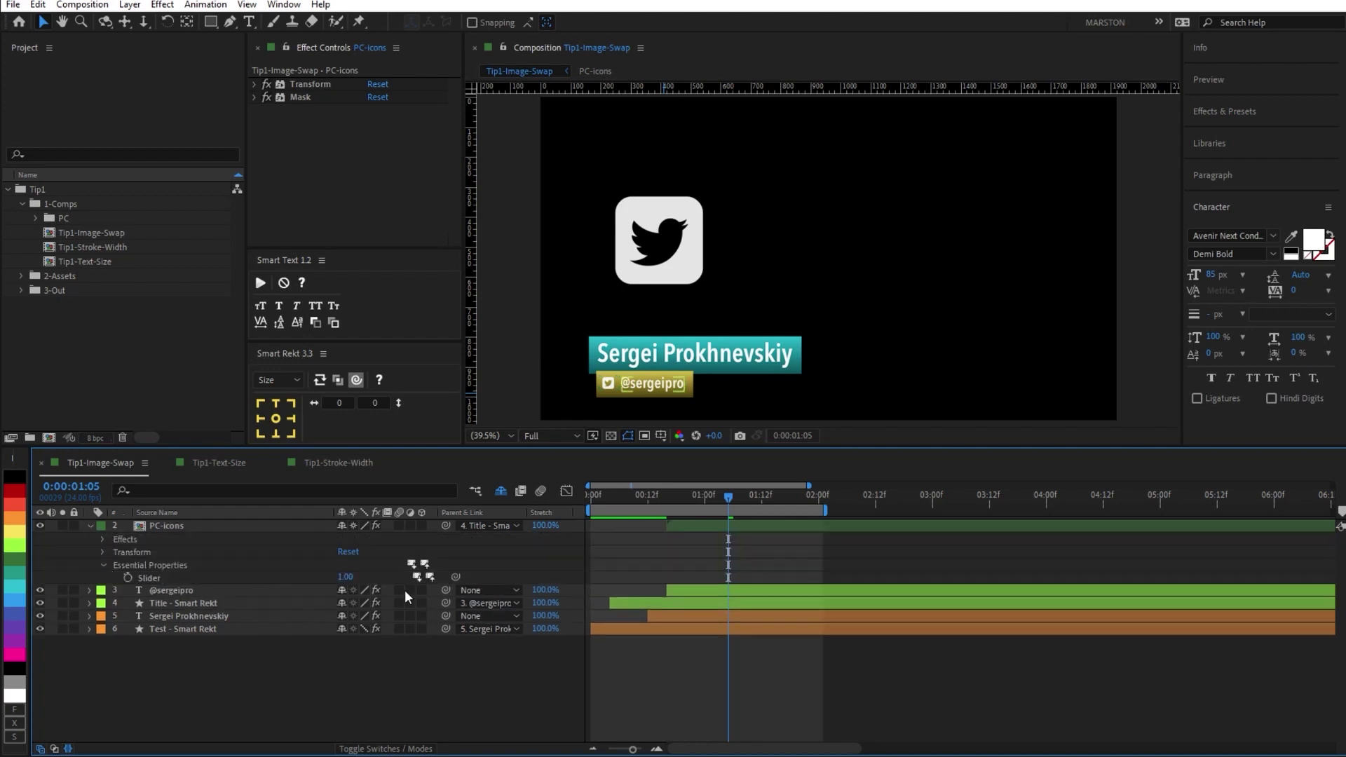
{"action": "left_click", "coordinate": [349, 576]}
{"action": "type", "text": "2"}
{"action": "key", "text": "Return"}
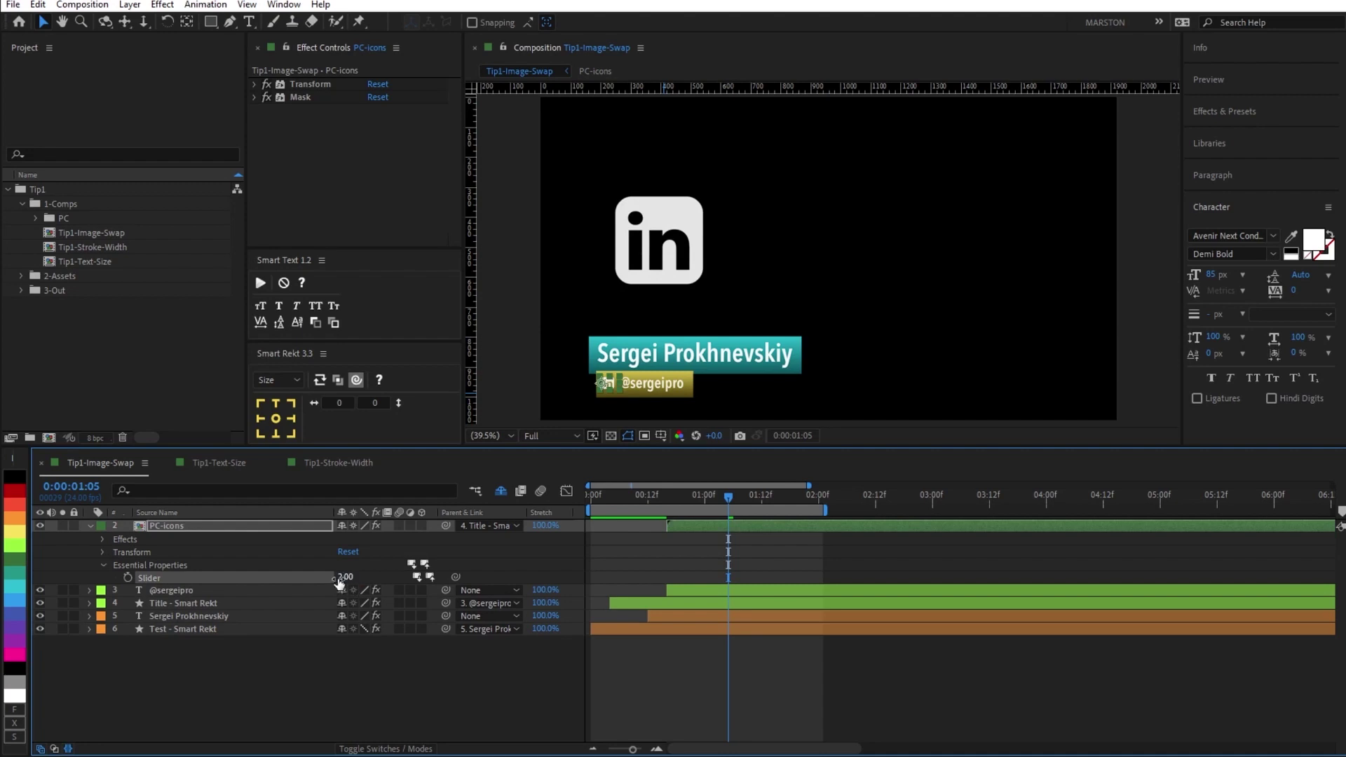
Step: Create a new empty shape layer and turn it into a guide layer
{"action": "left_click", "coordinate": [325, 669]}
{"action": "key", "text": "alt+l"}
{"action": "key", "text": "n"}
{"action": "key", "text": "Down"}
{"action": "key", "text": "Down"}
{"action": "key", "text": "Down"}
{"action": "key", "text": "Down"}
{"action": "key", "text": "Down"}
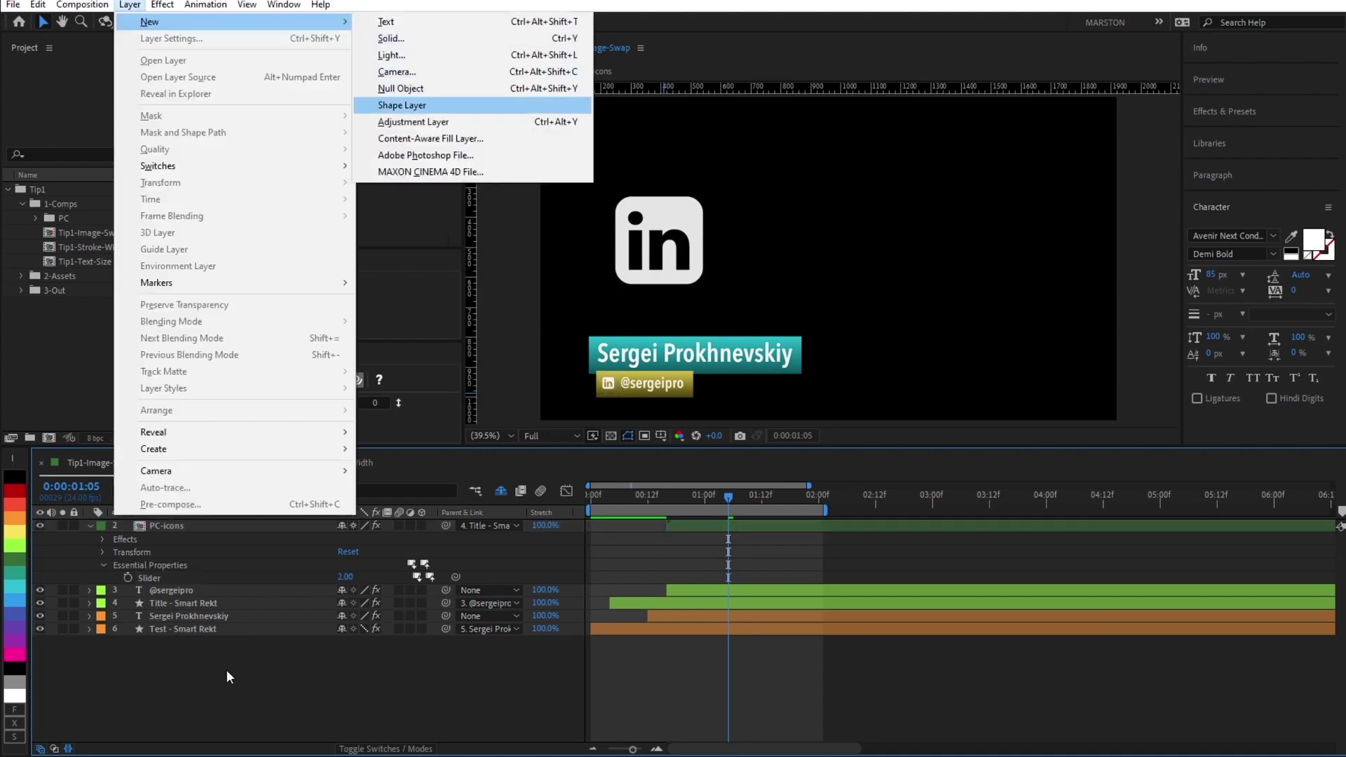
{"action": "key", "text": "Return"}
{"action": "right_click", "coordinate": [144, 530]}
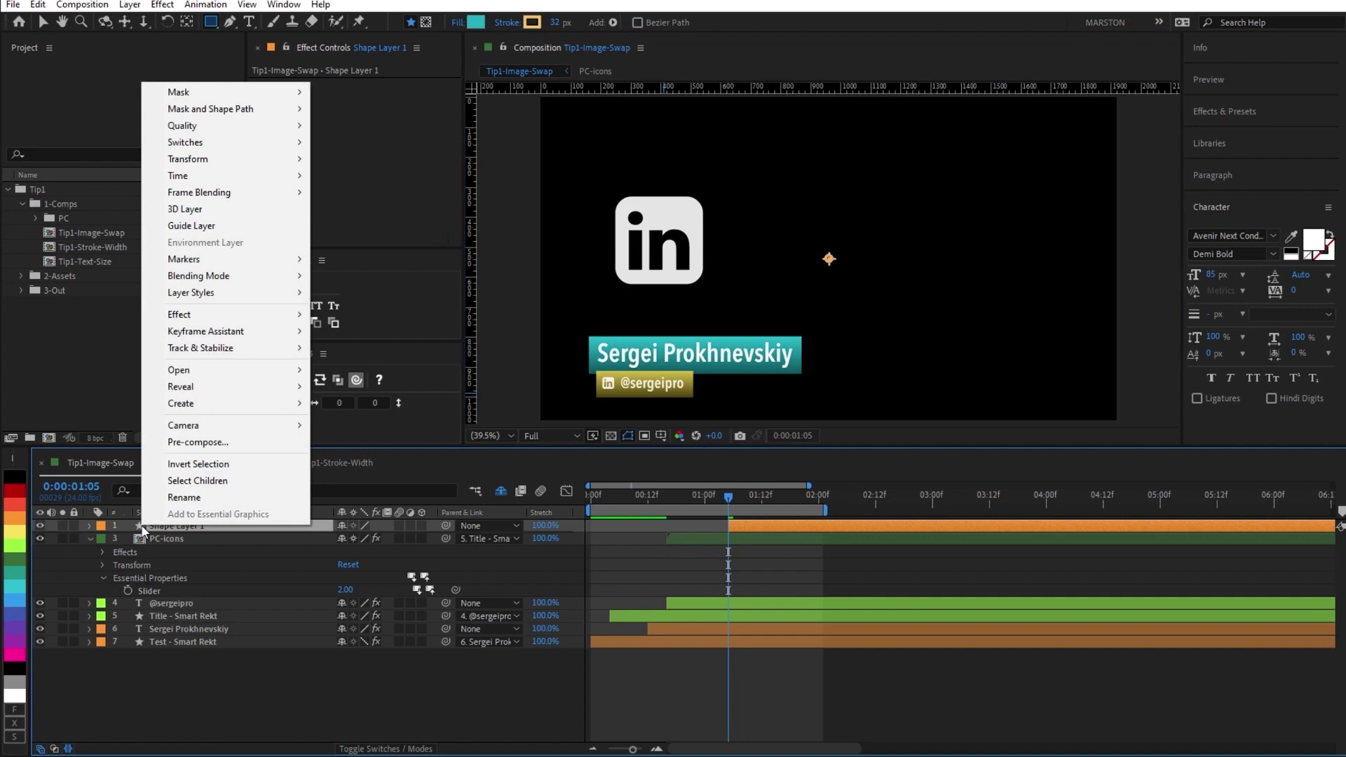
{"action": "left_click", "coordinate": [220, 227]}
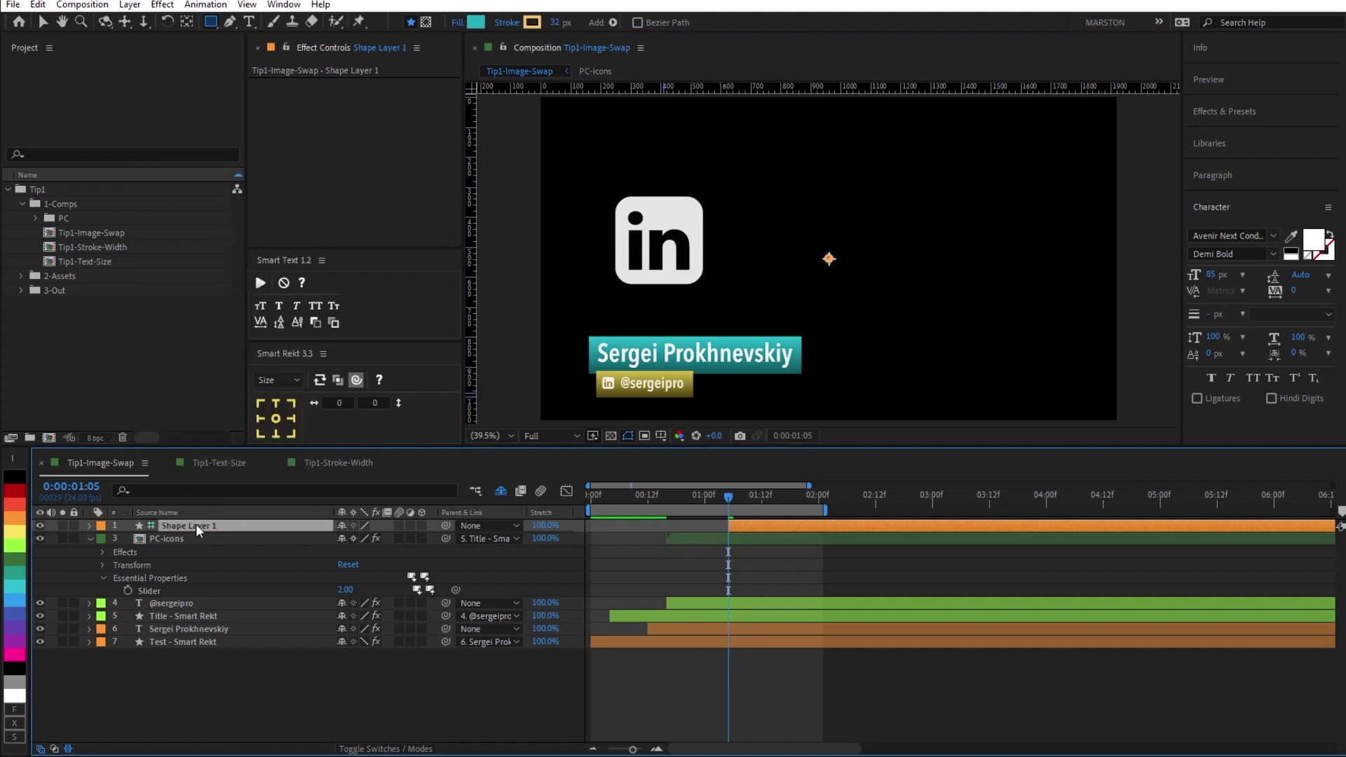
Step: Rename the guide layer 'Icon-Select' and pick-whip the PC-icons Slider to its Rotation
{"action": "key", "text": "Return"}
{"action": "type", "text": "Icon-Select"}
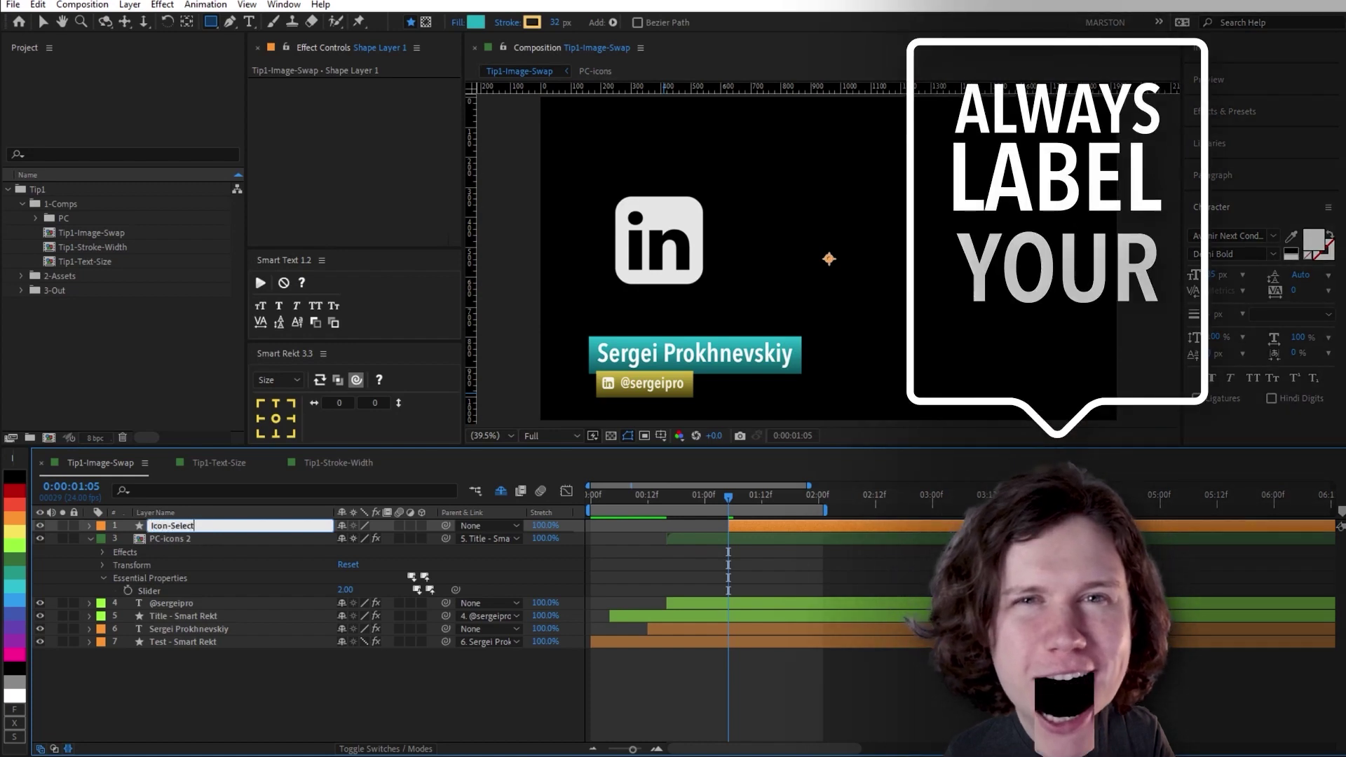
{"action": "key", "text": "Return"}
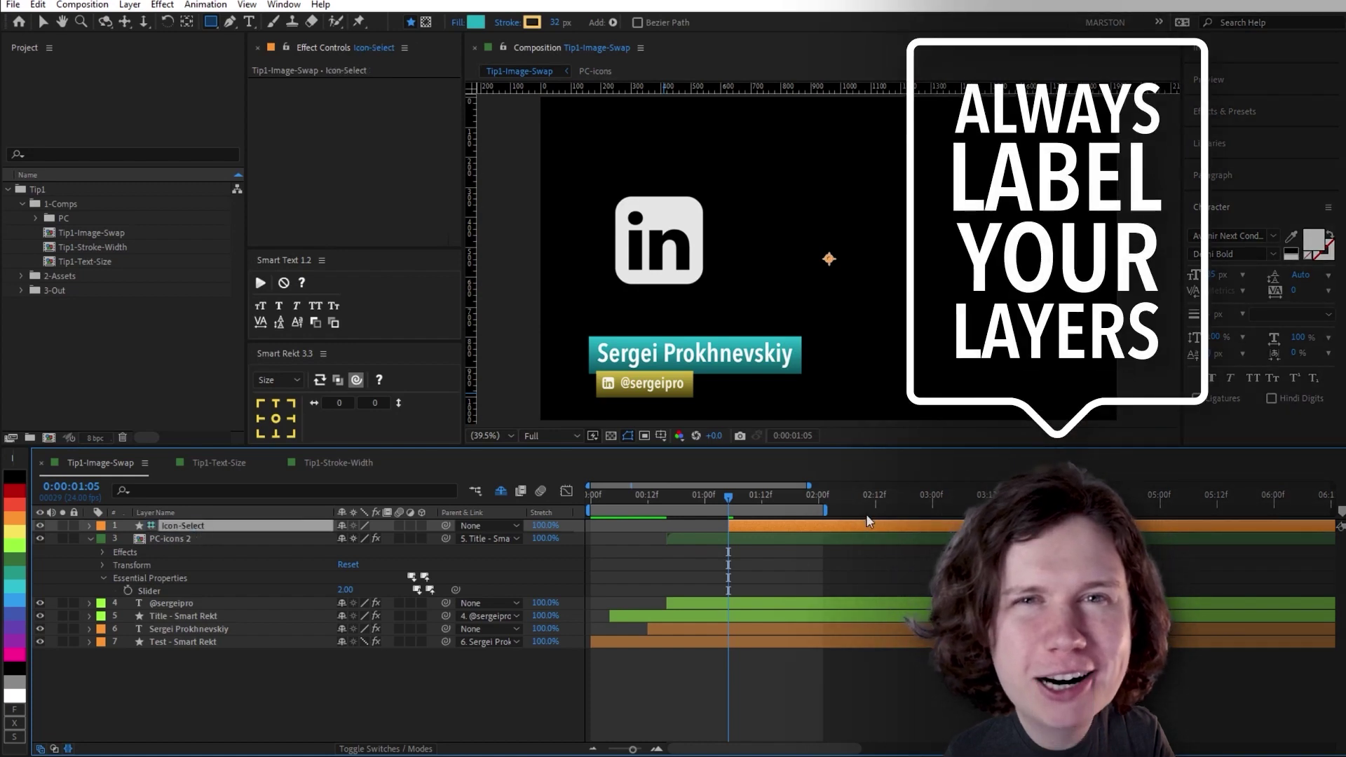
{"action": "left_click", "coordinate": [324, 674]}
{"action": "left_click", "coordinate": [220, 527]}
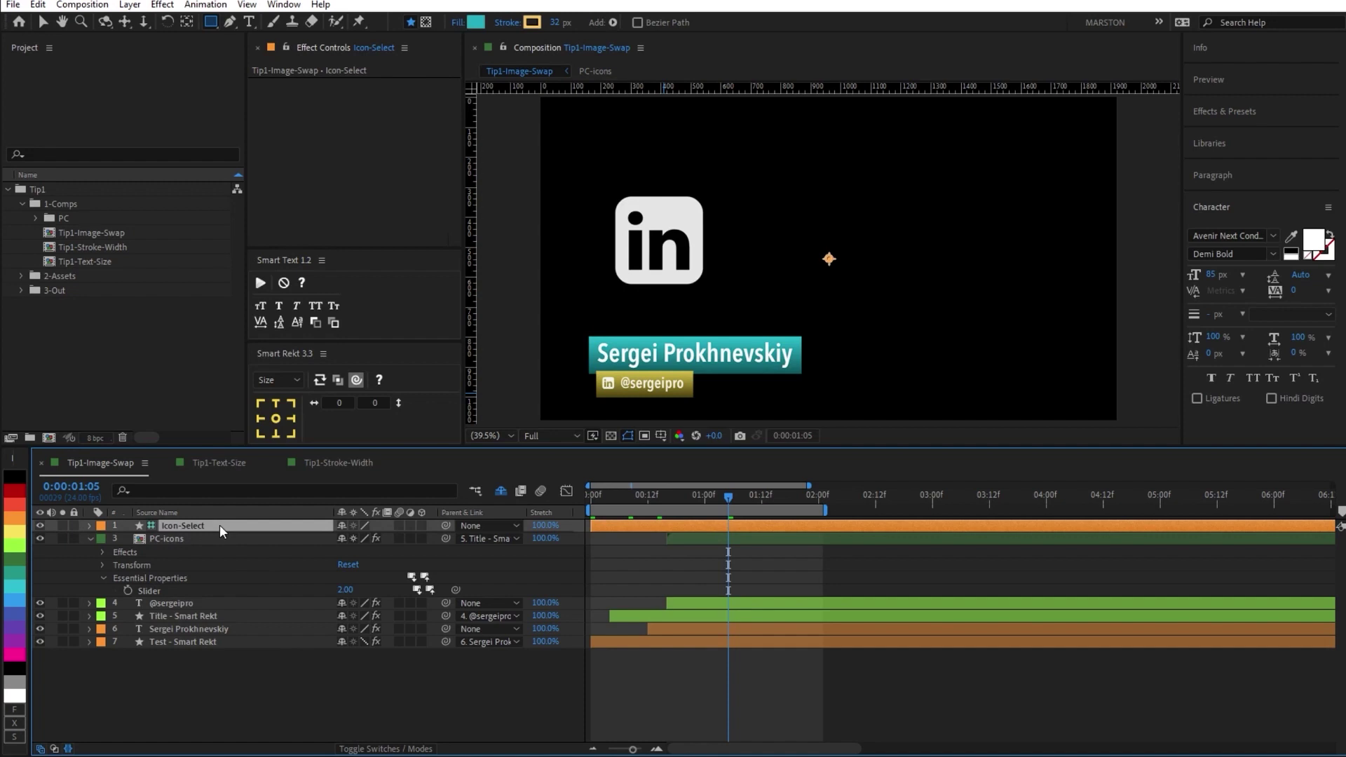
{"action": "key", "text": "r"}
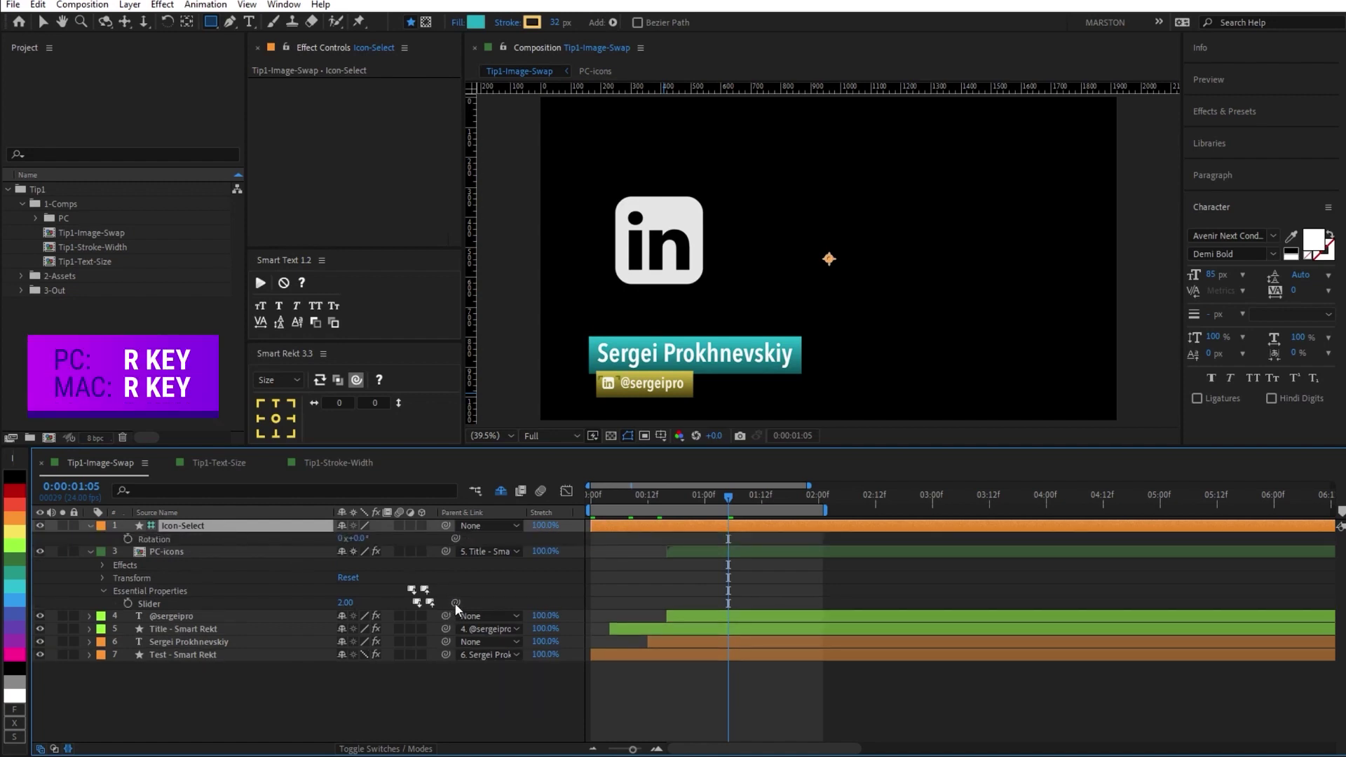
{"action": "left_click_drag", "start_coordinate": [455, 603], "coordinate": [159, 540]}
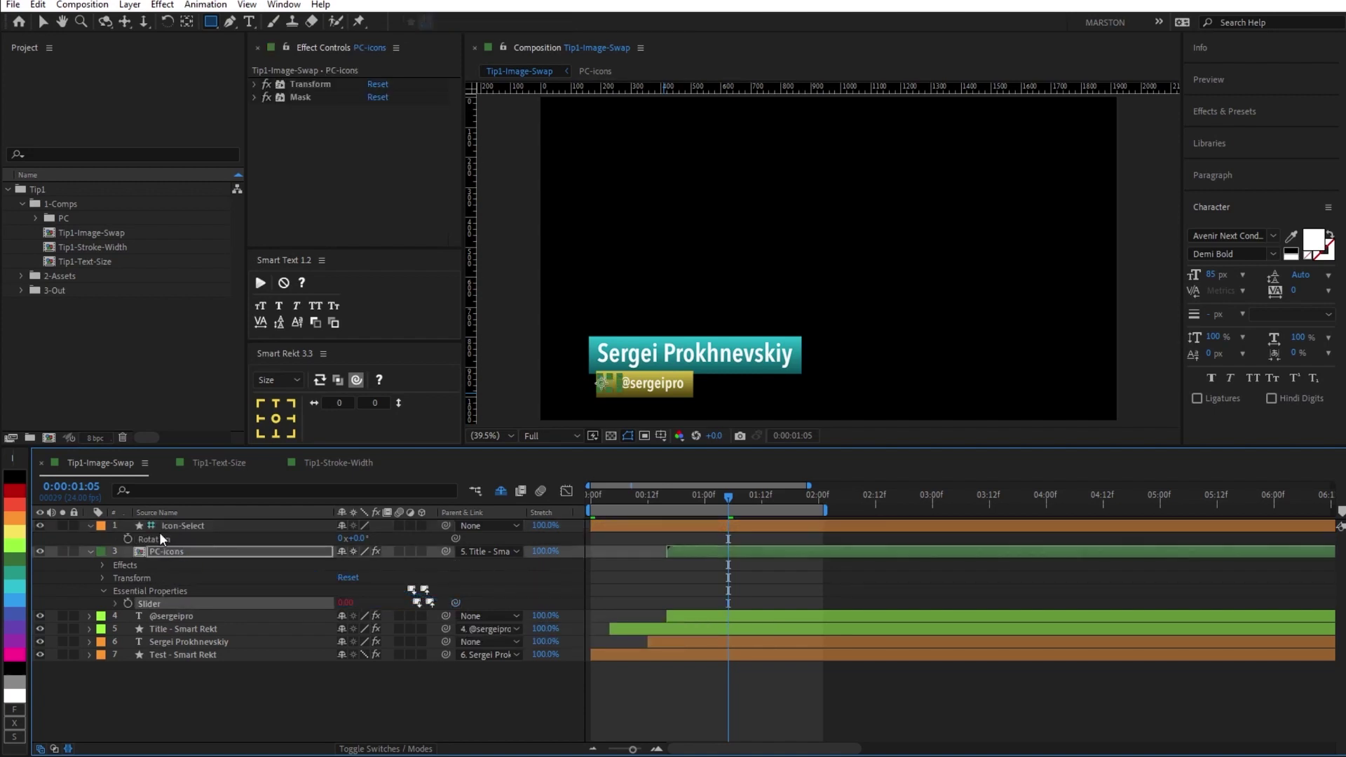
Step: Type Icon-Select rotations of 10 and then 20 to swap the lower-third icons
{"action": "left_click", "coordinate": [163, 537]}
{"action": "left_click", "coordinate": [361, 537]}
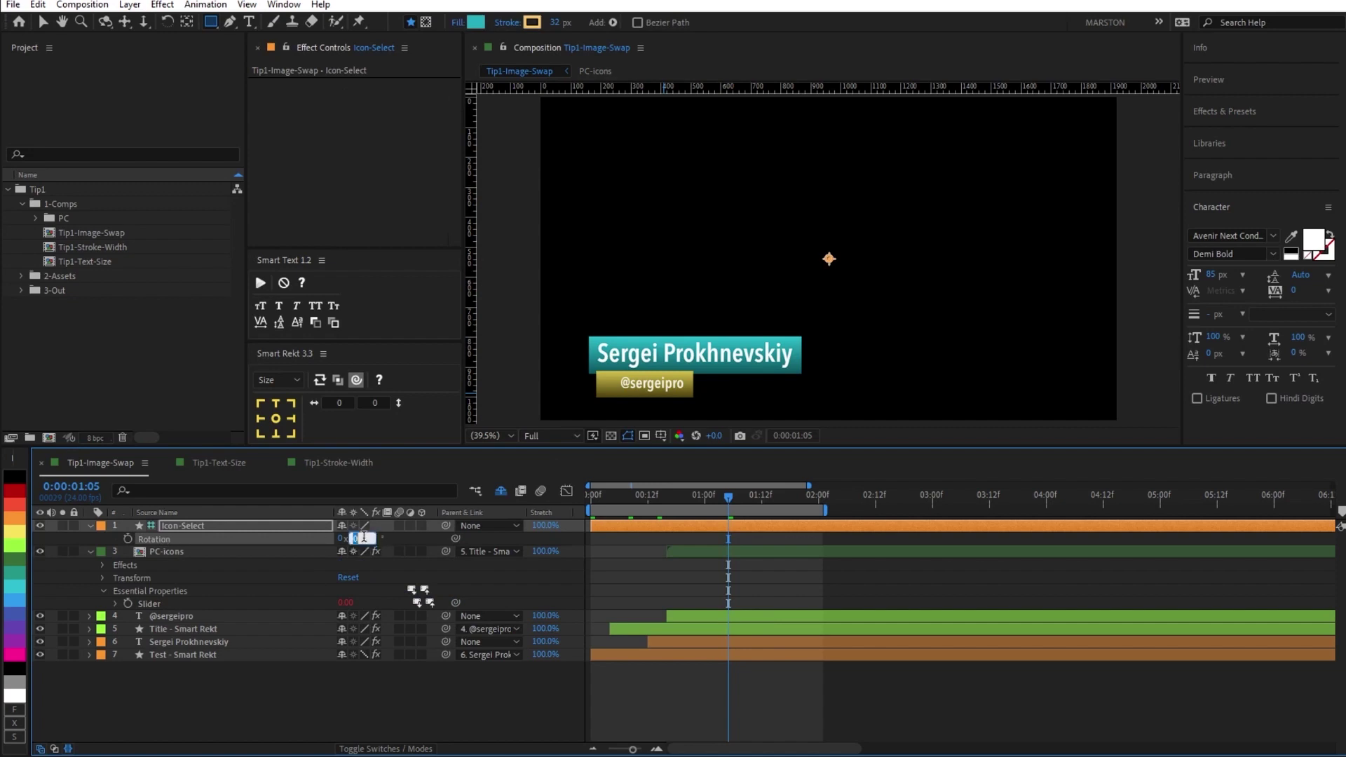
{"action": "type", "text": "10"}
{"action": "key", "text": "Return"}
{"action": "left_click", "coordinate": [361, 537]}
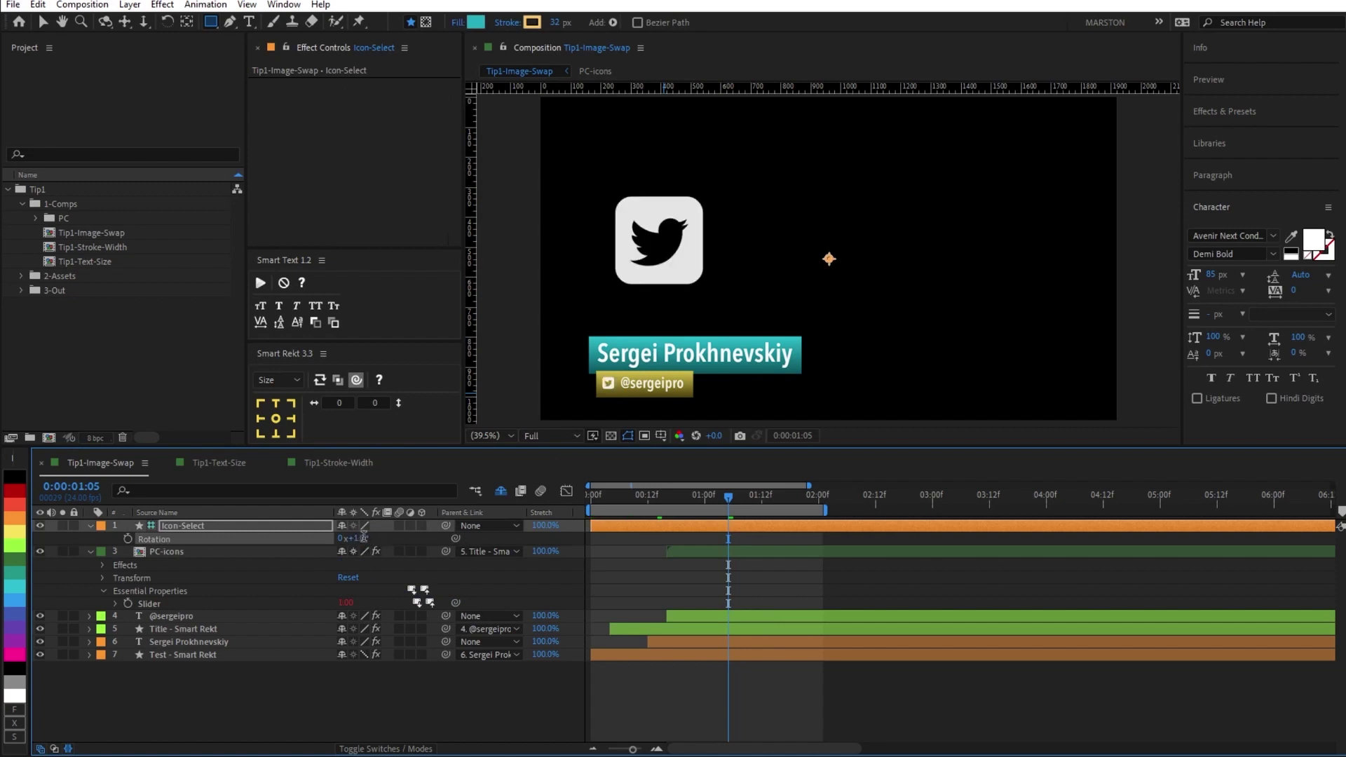
{"action": "type", "text": "20"}
{"action": "key", "text": "Return"}
Step: Step the rotation with Numpad +/- and Shift+Numpad + to land on 11°, showing the globe
{"action": "key", "text": "F2"}
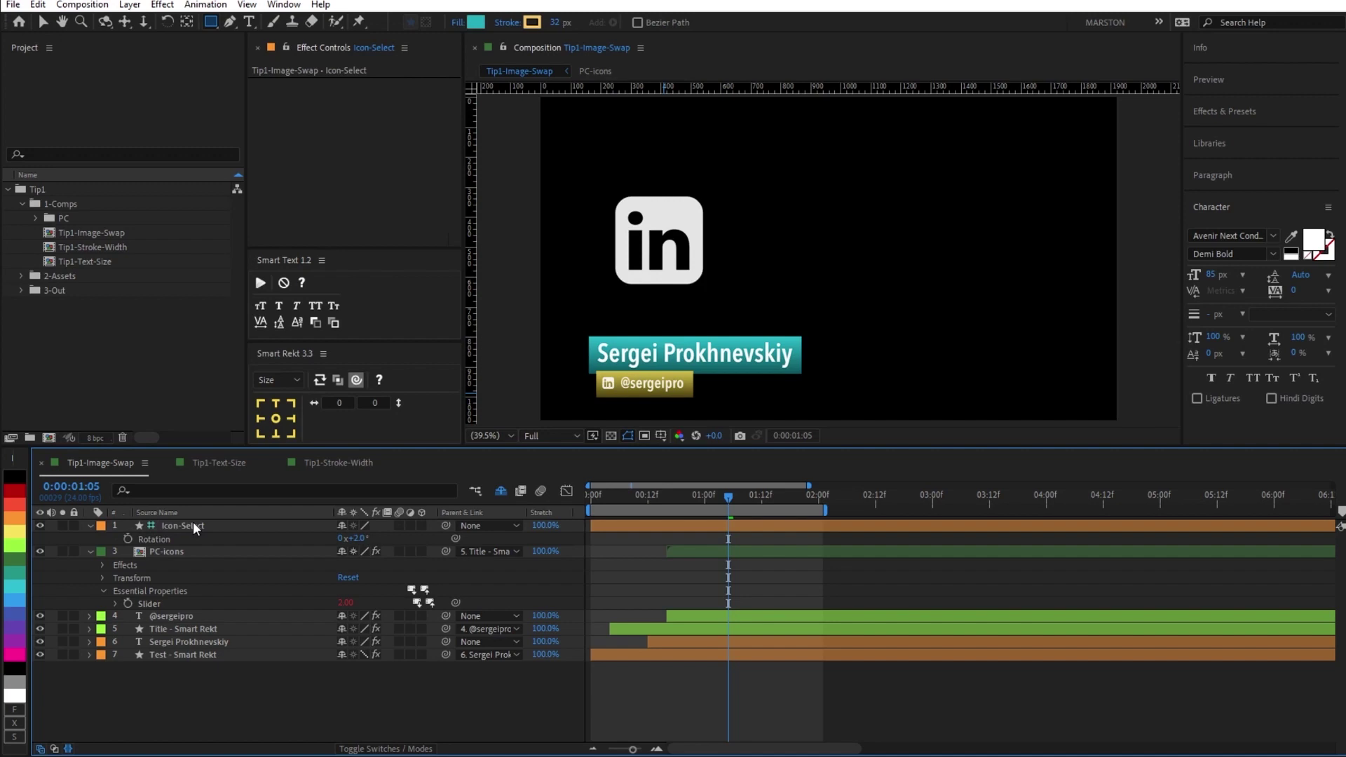
{"action": "left_click", "coordinate": [194, 525]}
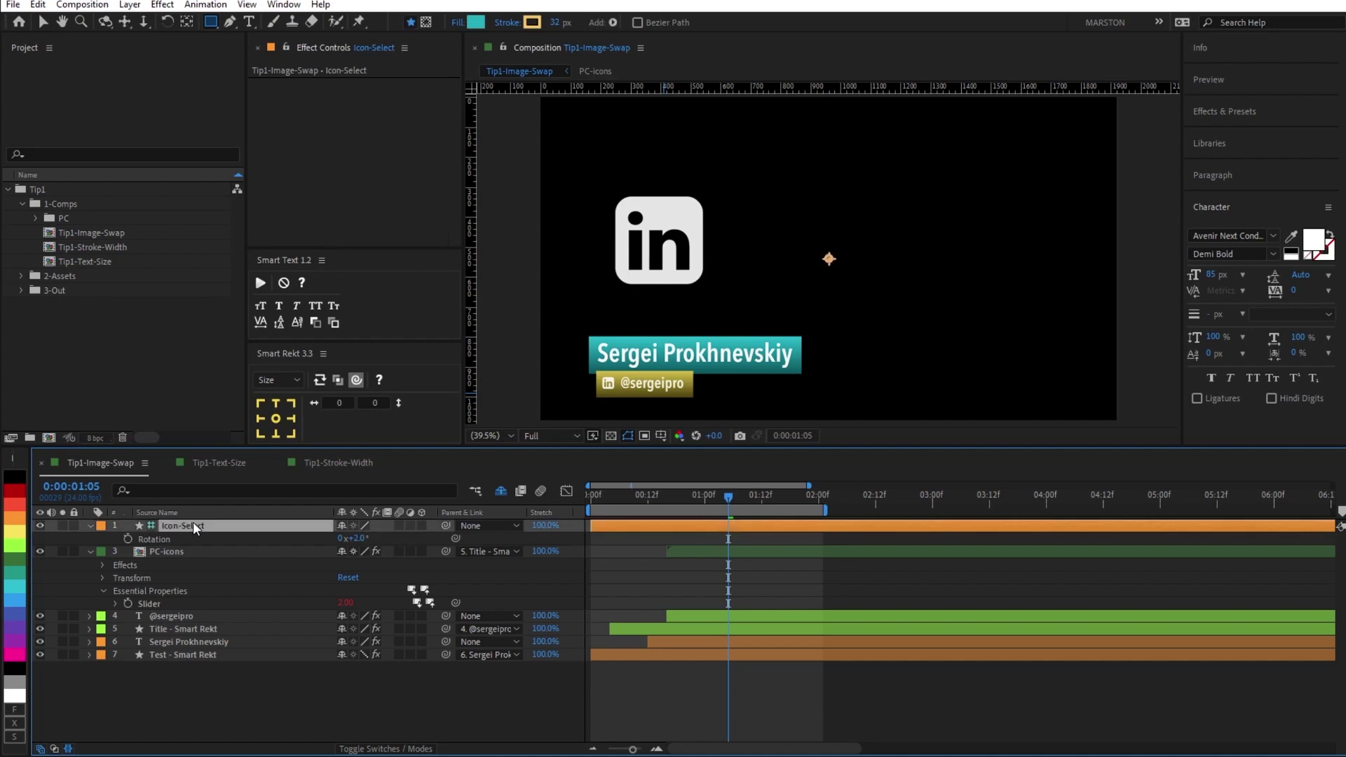
{"action": "key", "text": "KP_Add"}
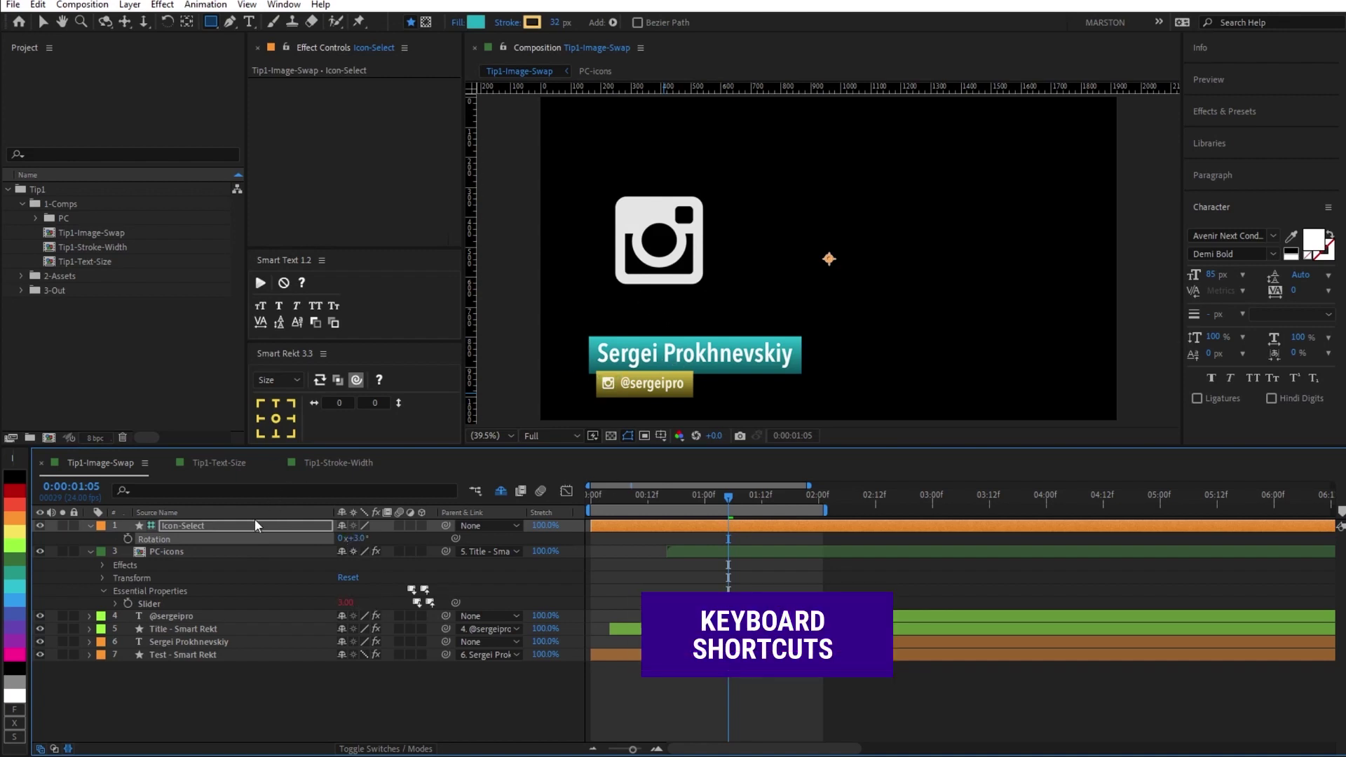
{"action": "key", "text": "KP_Subtract"}
{"action": "key", "text": "KP_Subtract"}
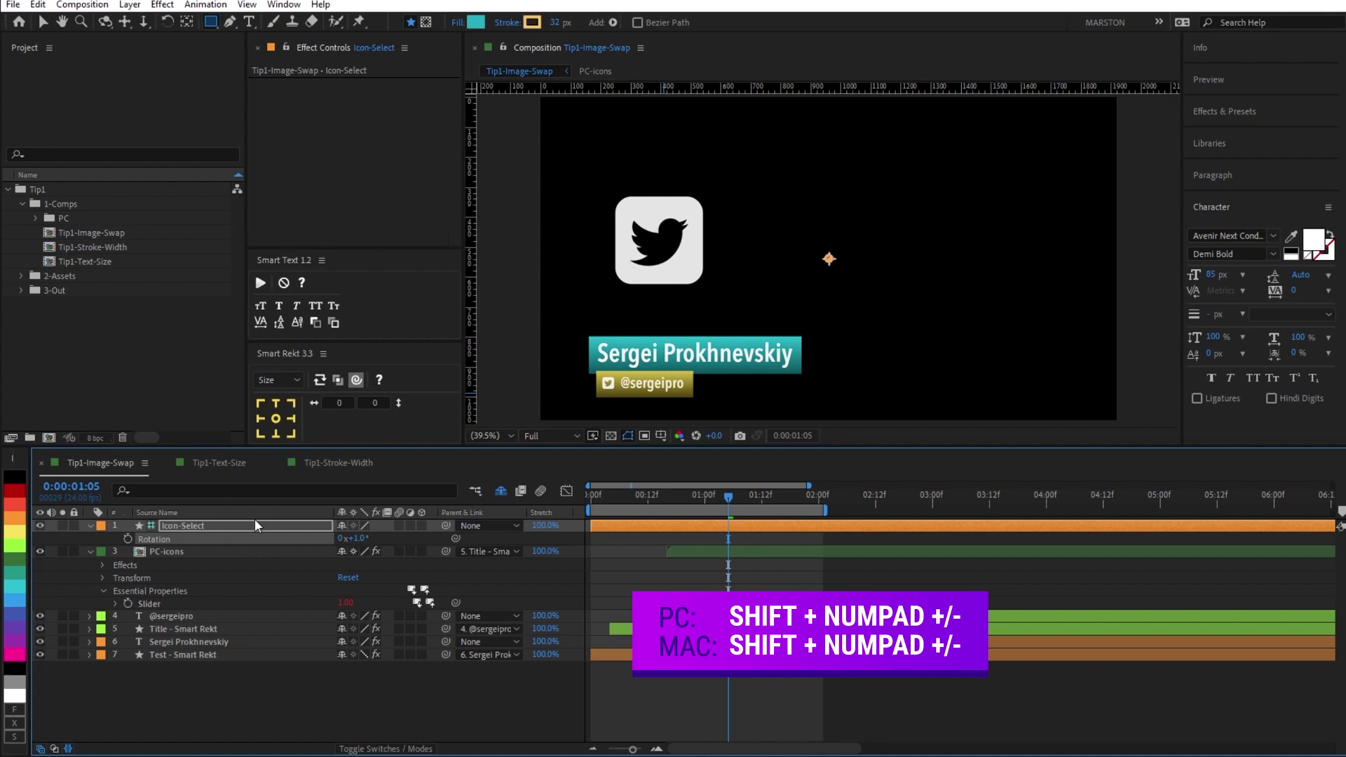
{"action": "key", "text": "shift+KP_Add"}
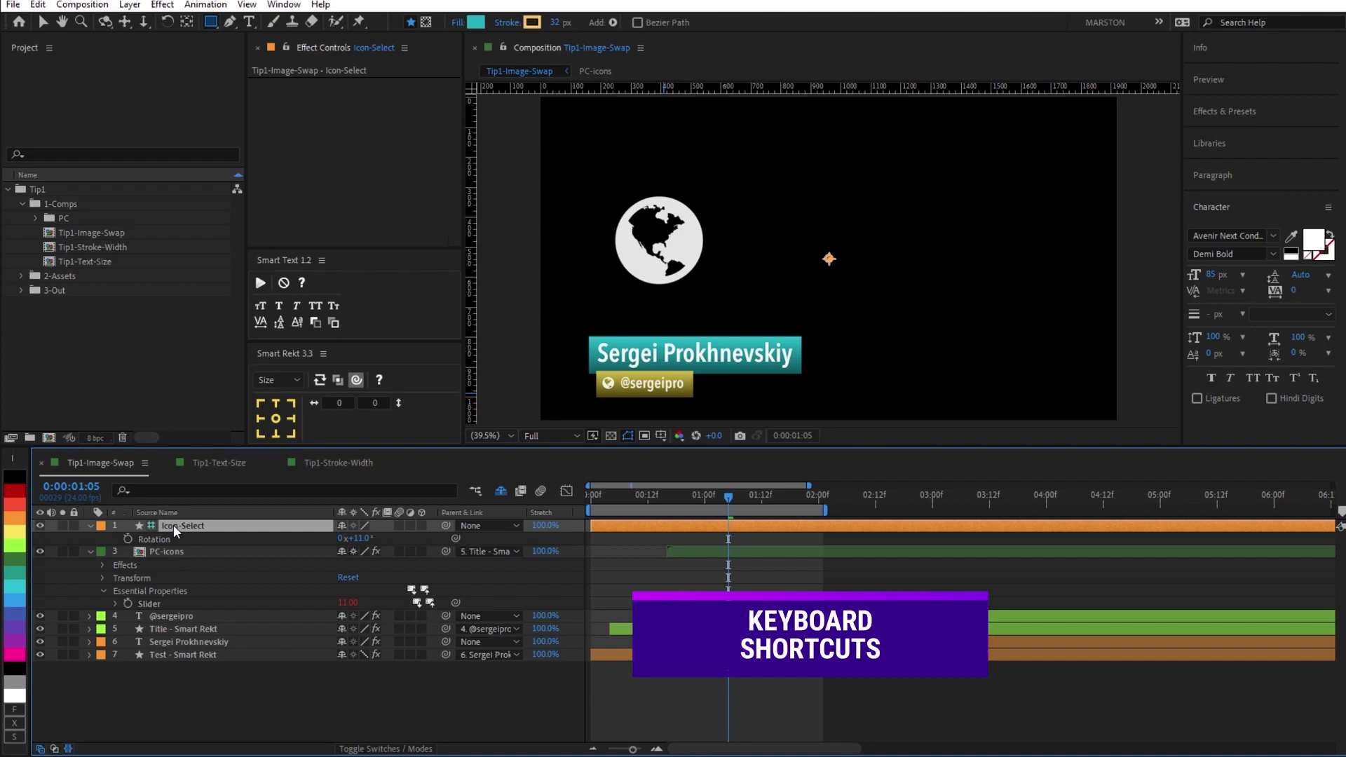
Step: Switch to Tip1-Text-Size and select both the name and All around good guy text layers
{"action": "left_click", "coordinate": [212, 462]}
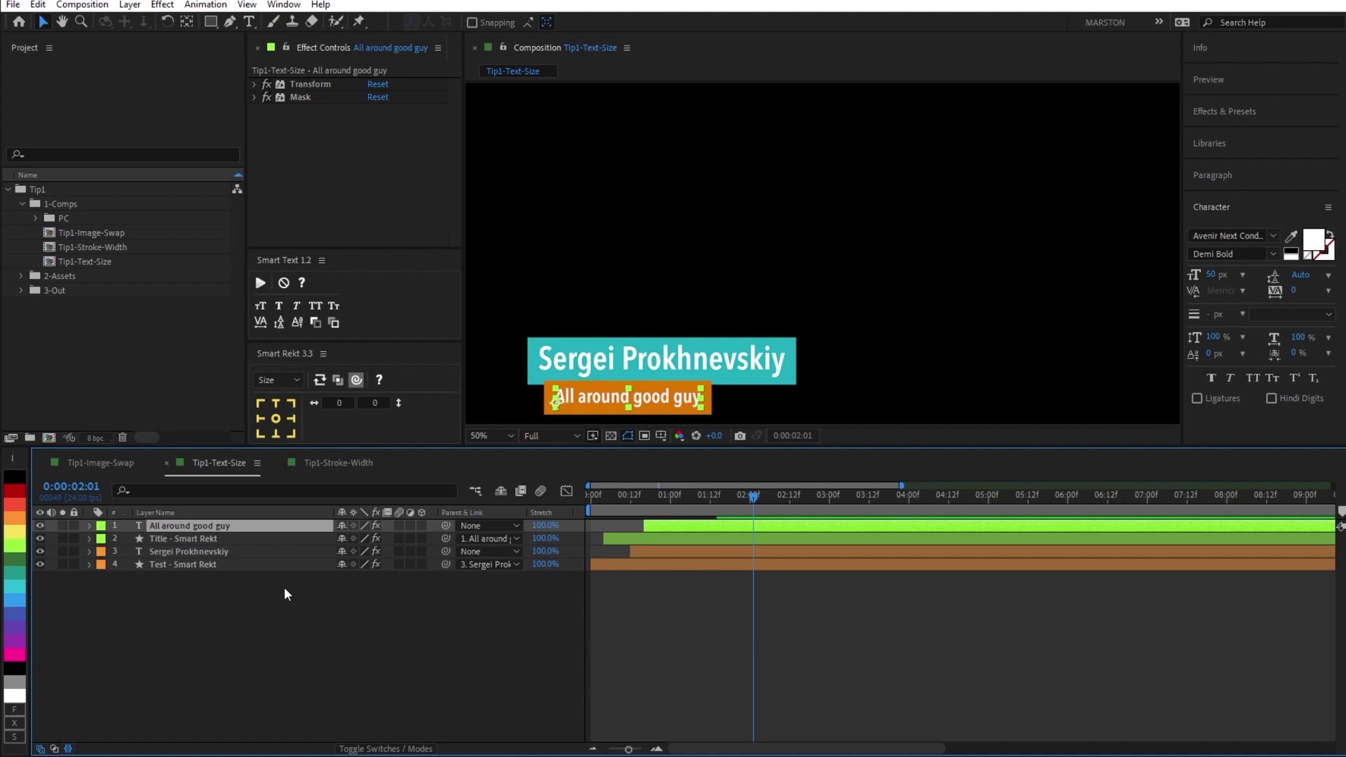
{"action": "left_click", "coordinate": [574, 373]}
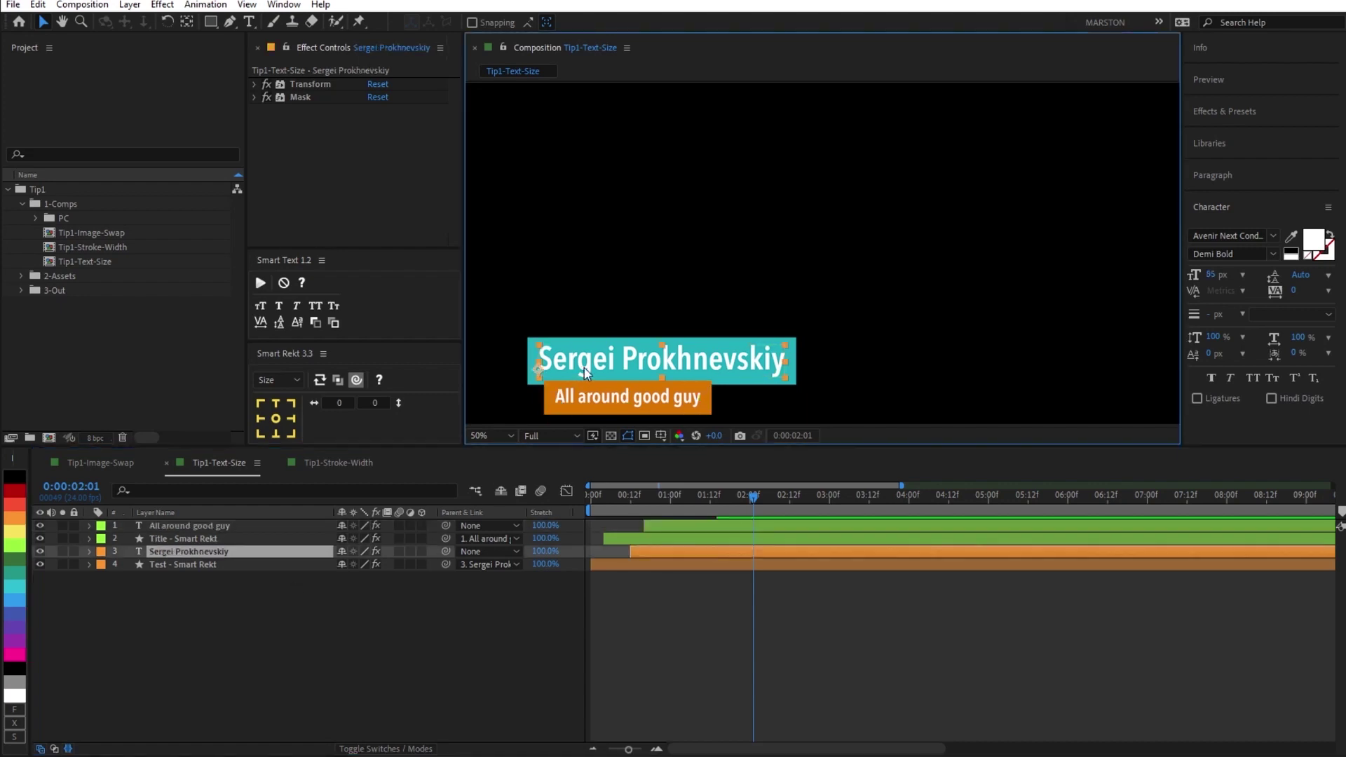
{"action": "key", "text": "ctrl+z"}
{"action": "left_click", "coordinate": [575, 373]}
{"action": "left_click", "coordinate": [586, 402]}
{"action": "left_click", "coordinate": [304, 603]}
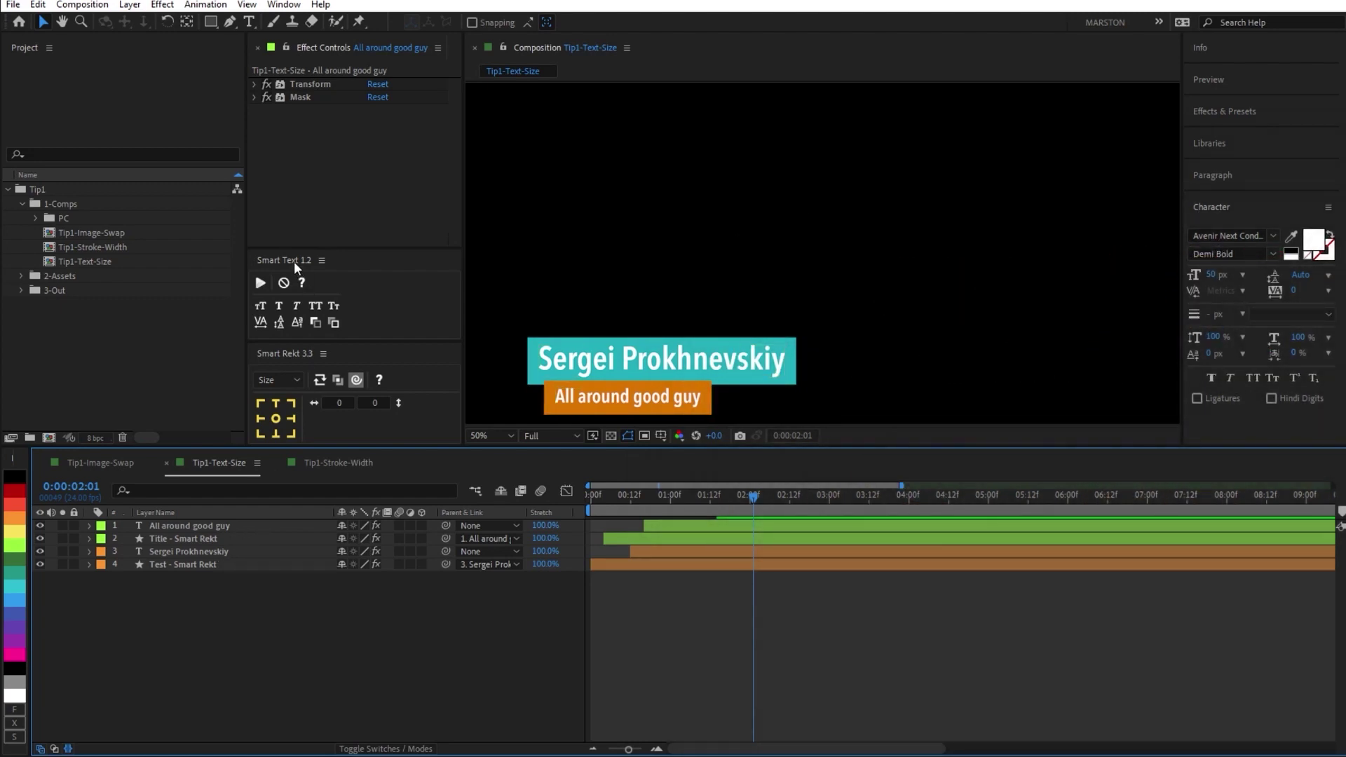
{"action": "left_click", "coordinate": [213, 551]}
{"action": "left_click", "coordinate": [200, 525], "text": "ctrl"}
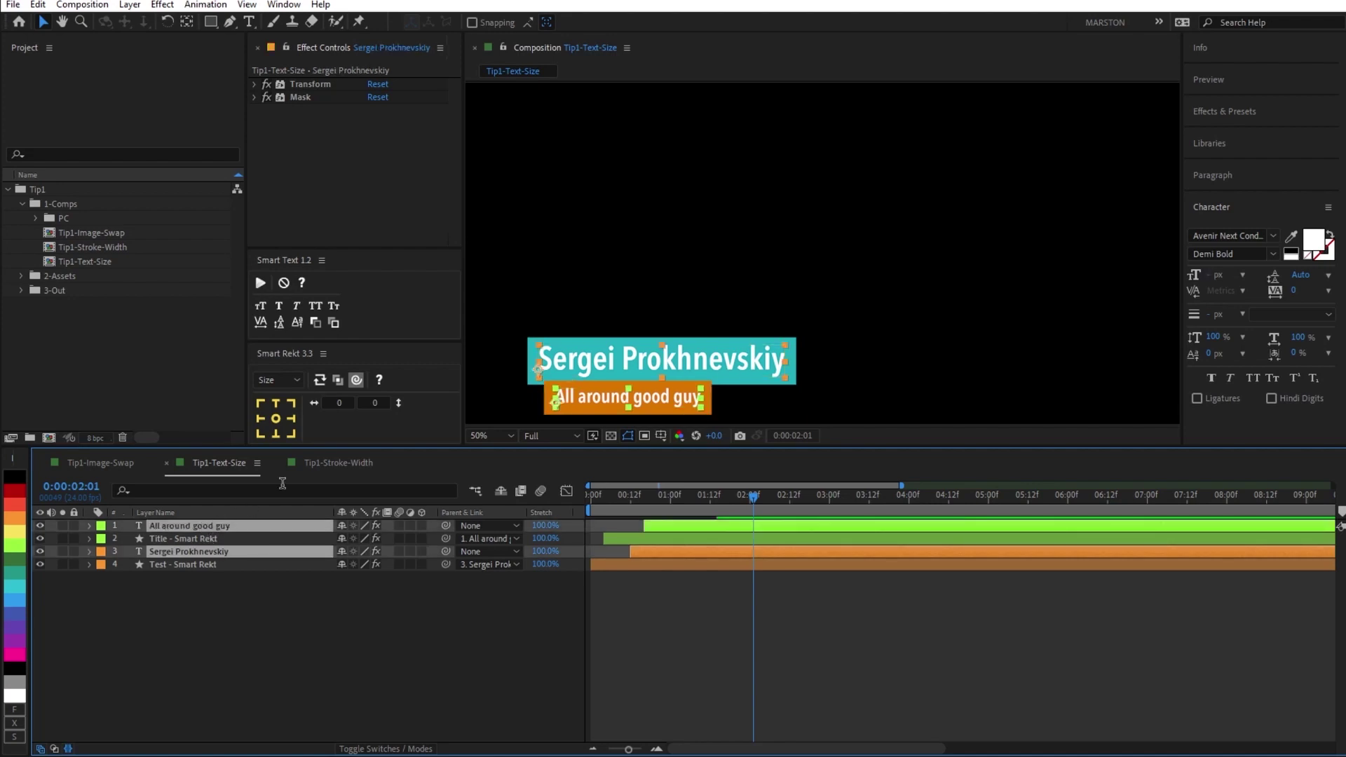
Step: Apply Smart Text font-size control and expose the subtitle's Size Options Font Size of 50.00
{"action": "left_click", "coordinate": [261, 307]}
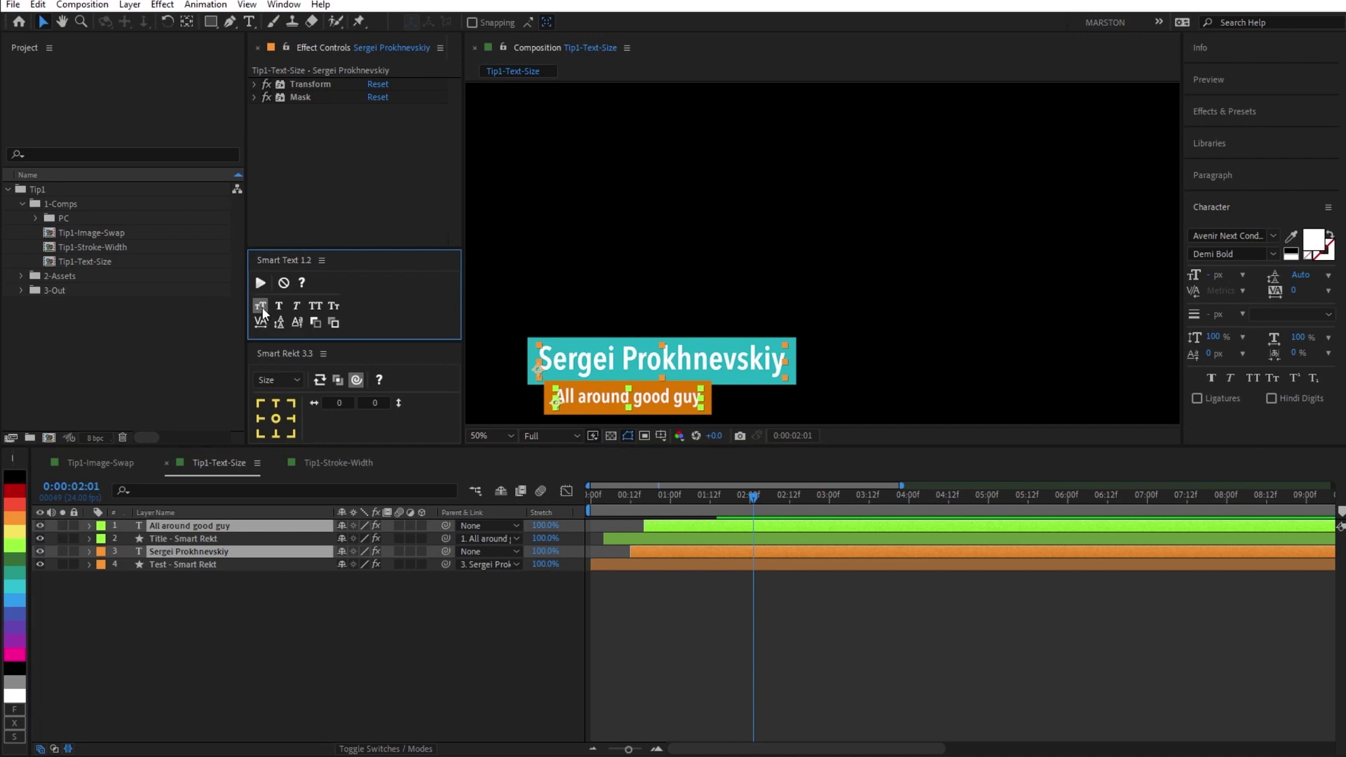
{"action": "left_click", "coordinate": [263, 286]}
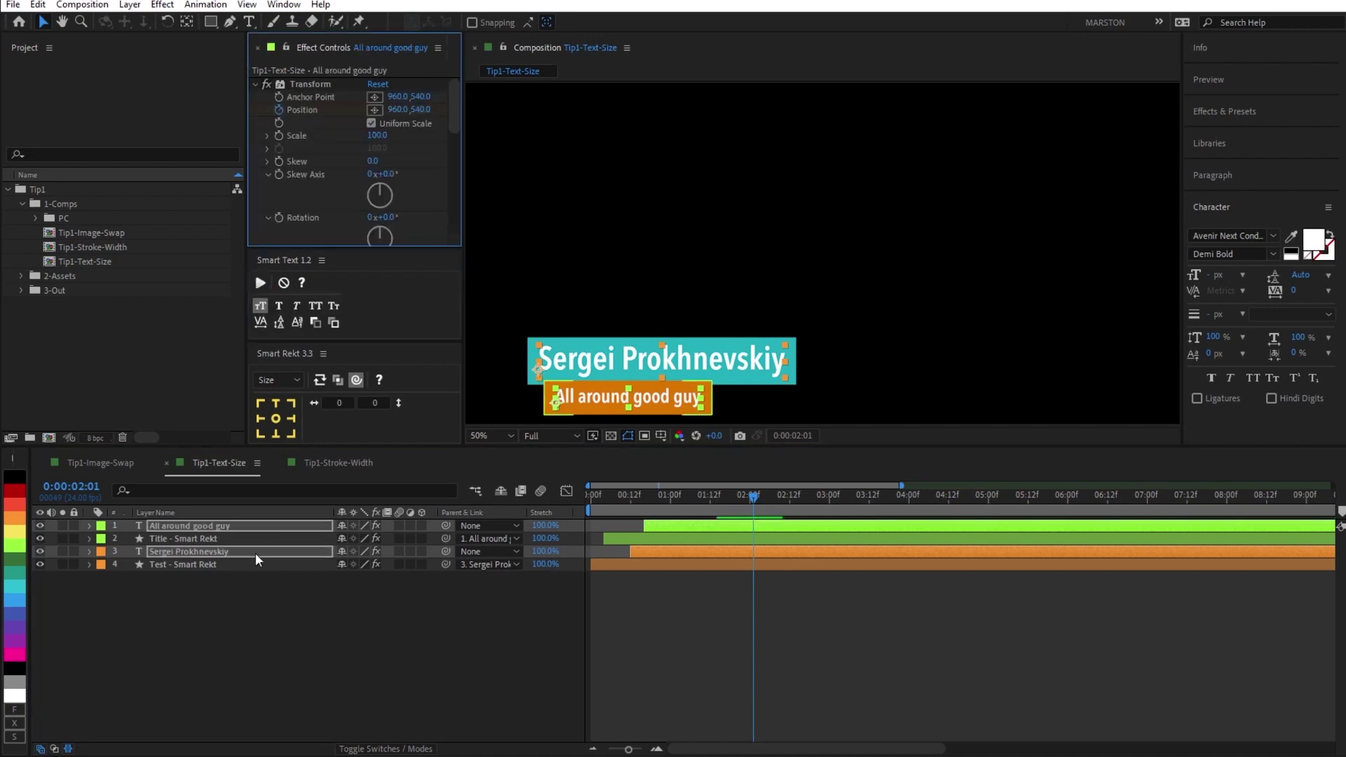
{"action": "left_click", "coordinate": [188, 527]}
{"action": "key", "text": "e"}
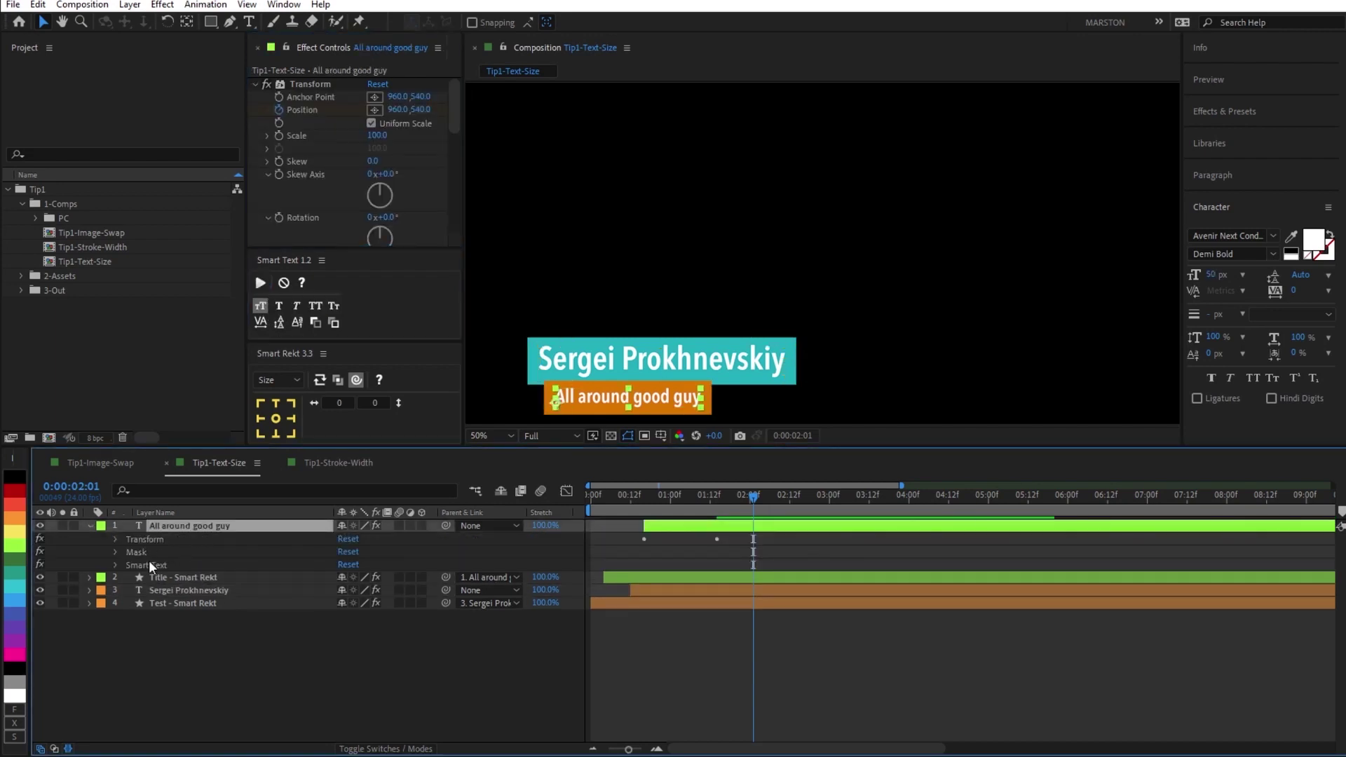
{"action": "left_click", "coordinate": [147, 564]}
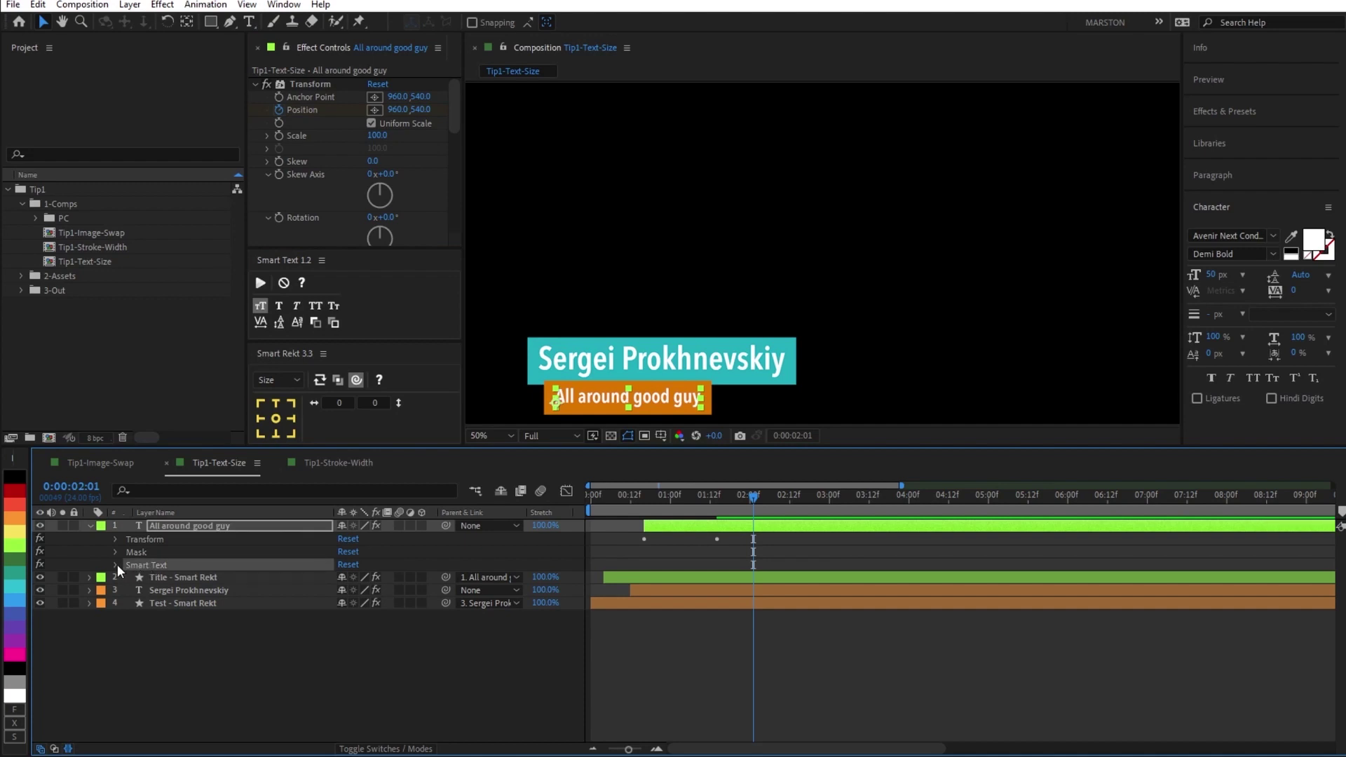
{"action": "left_click", "coordinate": [116, 565]}
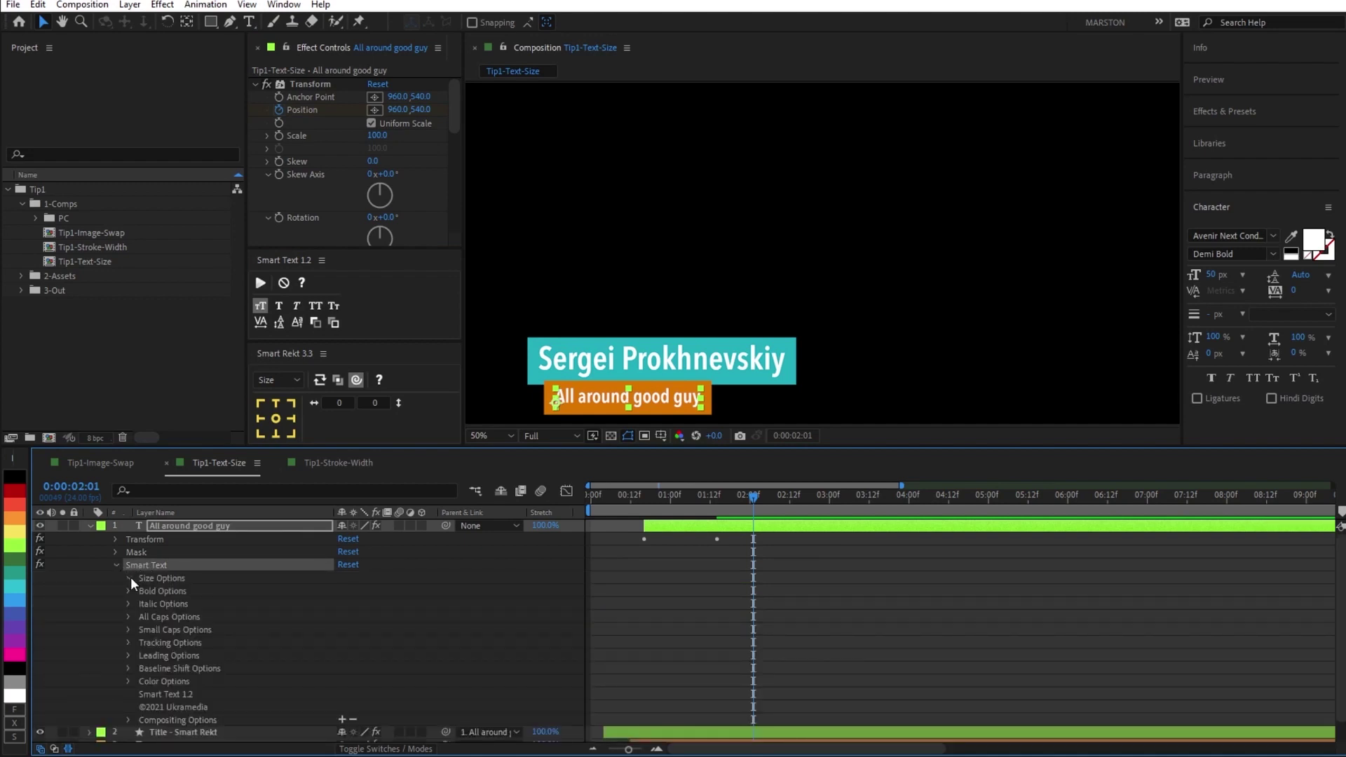
{"action": "left_click", "coordinate": [129, 577]}
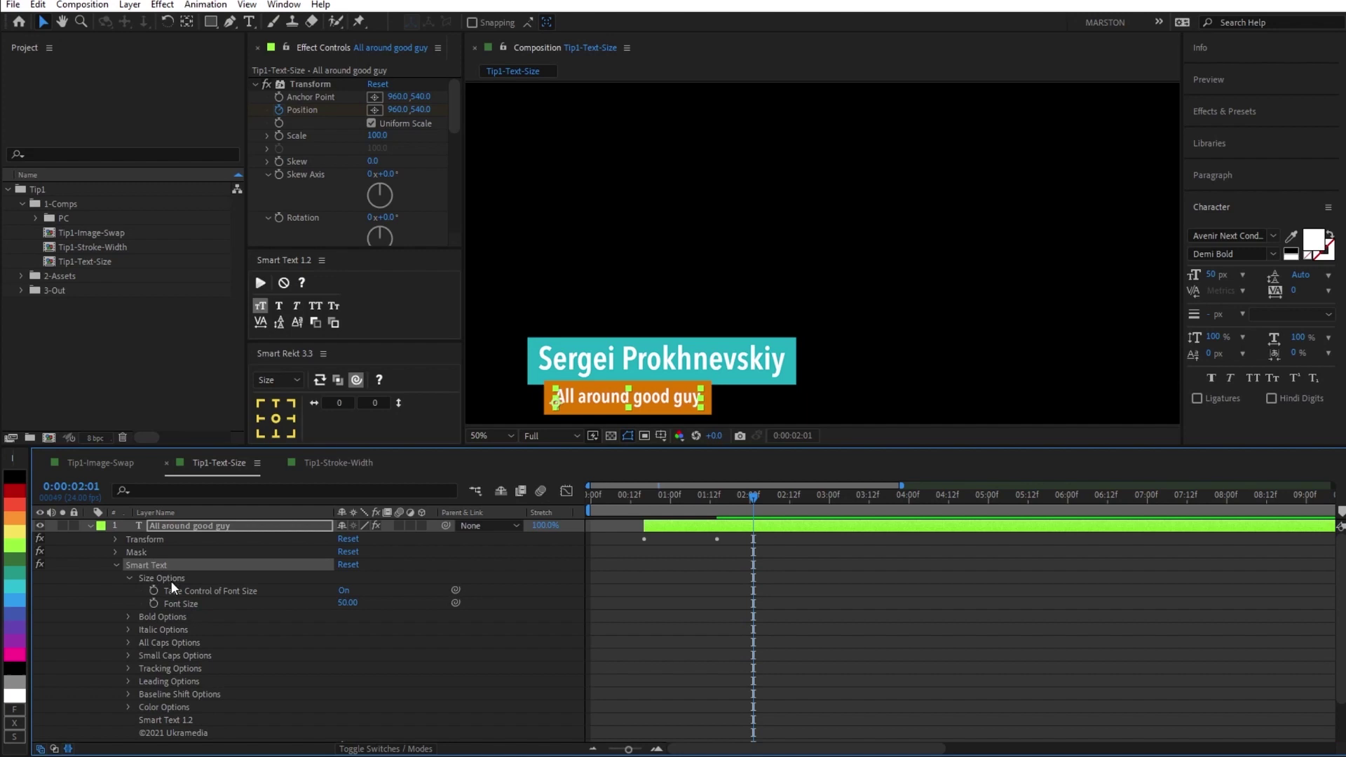
{"action": "left_click", "coordinate": [185, 604]}
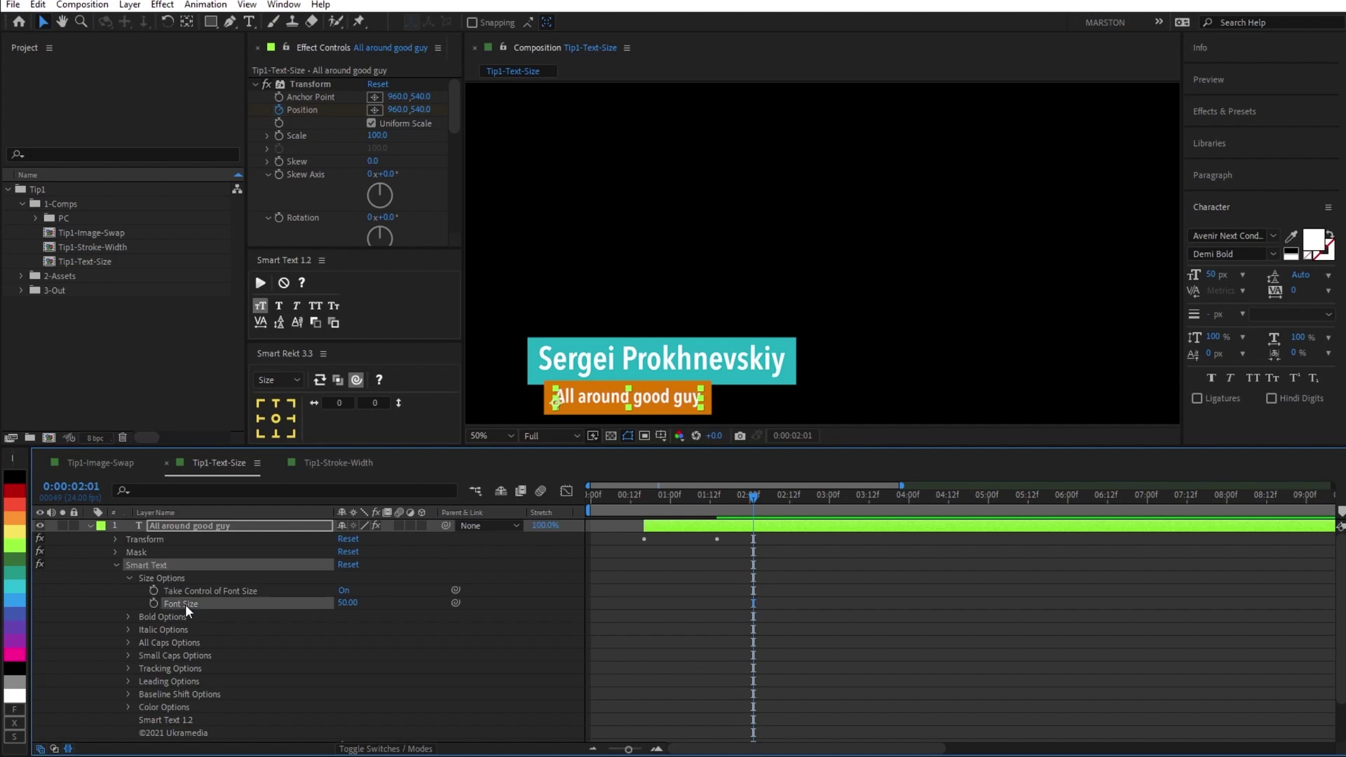
Step: Add a new shape layer and make it a 3D layer
{"action": "left_click", "coordinate": [389, 603]}
{"action": "key", "text": "alt+l"}
{"action": "key", "text": "Right"}
{"action": "key", "text": "Down"}
{"action": "key", "text": "Down"}
{"action": "key", "text": "Down"}
{"action": "key", "text": "Down"}
{"action": "key", "text": "Down"}
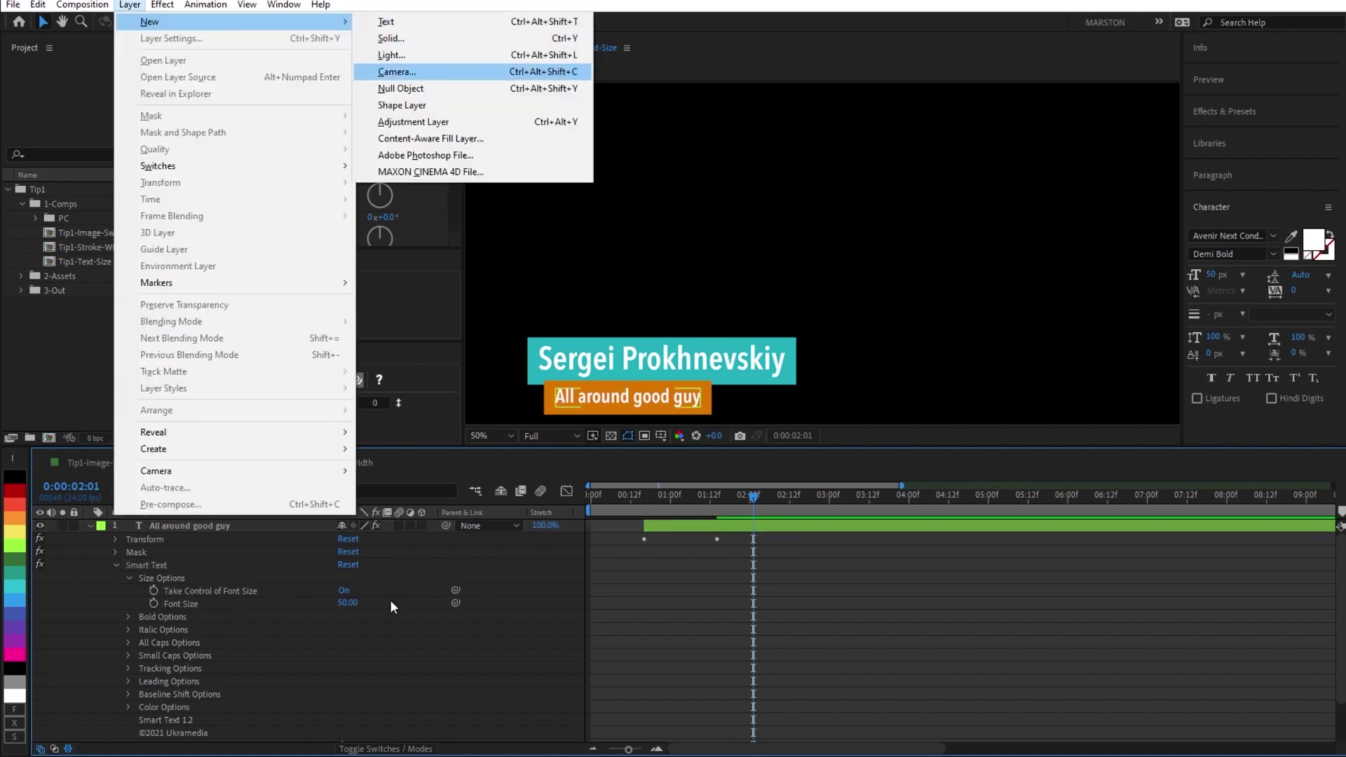
{"action": "key", "text": "Return"}
{"action": "right_click", "coordinate": [181, 529]}
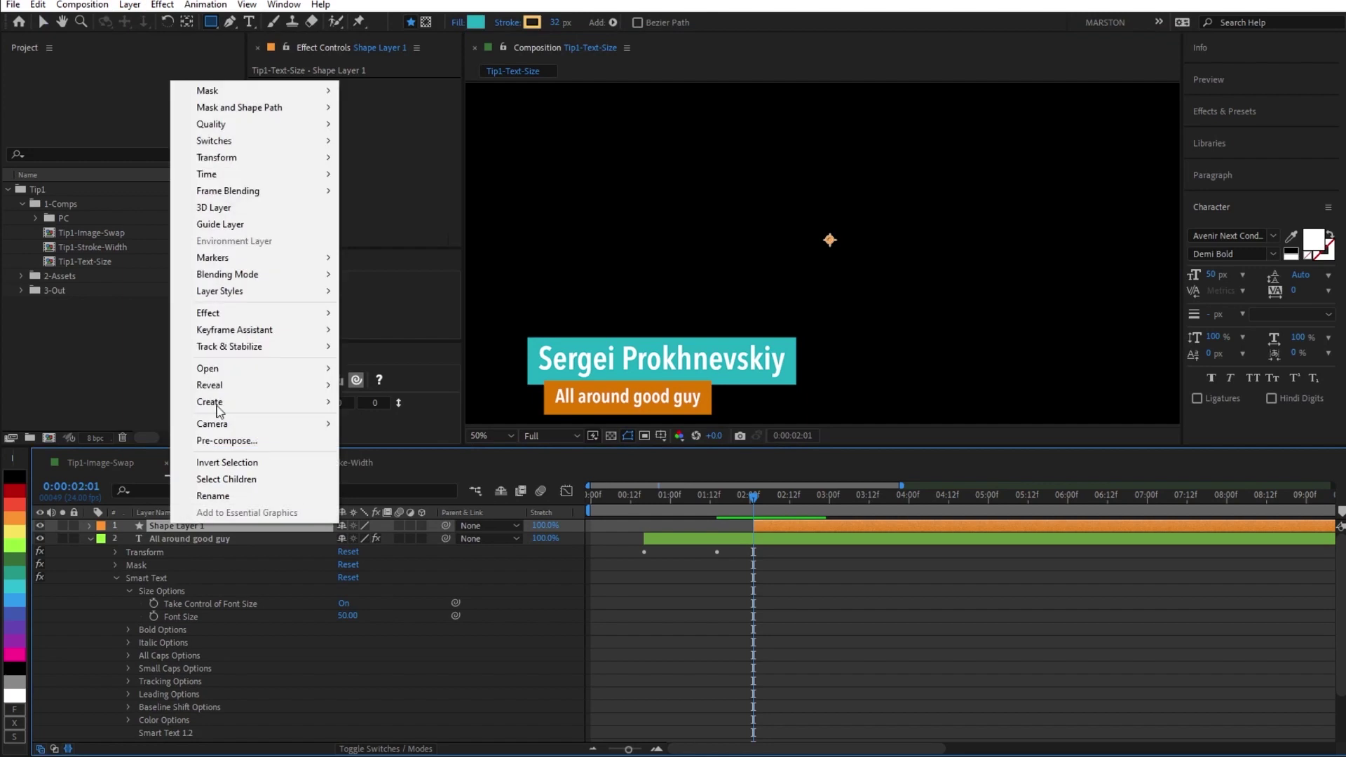
{"action": "left_click", "coordinate": [224, 211]}
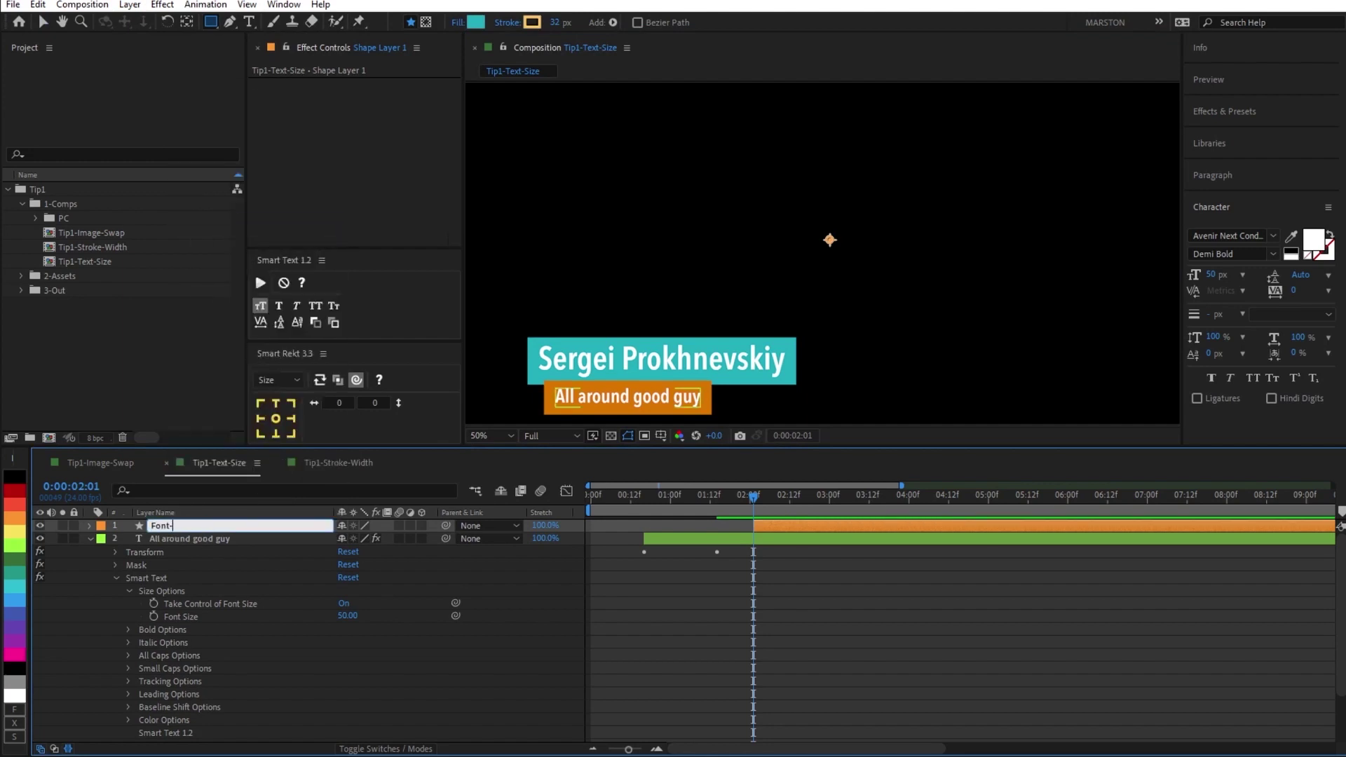
Step: Rename it Font-Size-Select and pick-whip the subtitle's Font Size to its Rotation
{"action": "type", "text": "ct"}
{"action": "key", "text": "Return"}
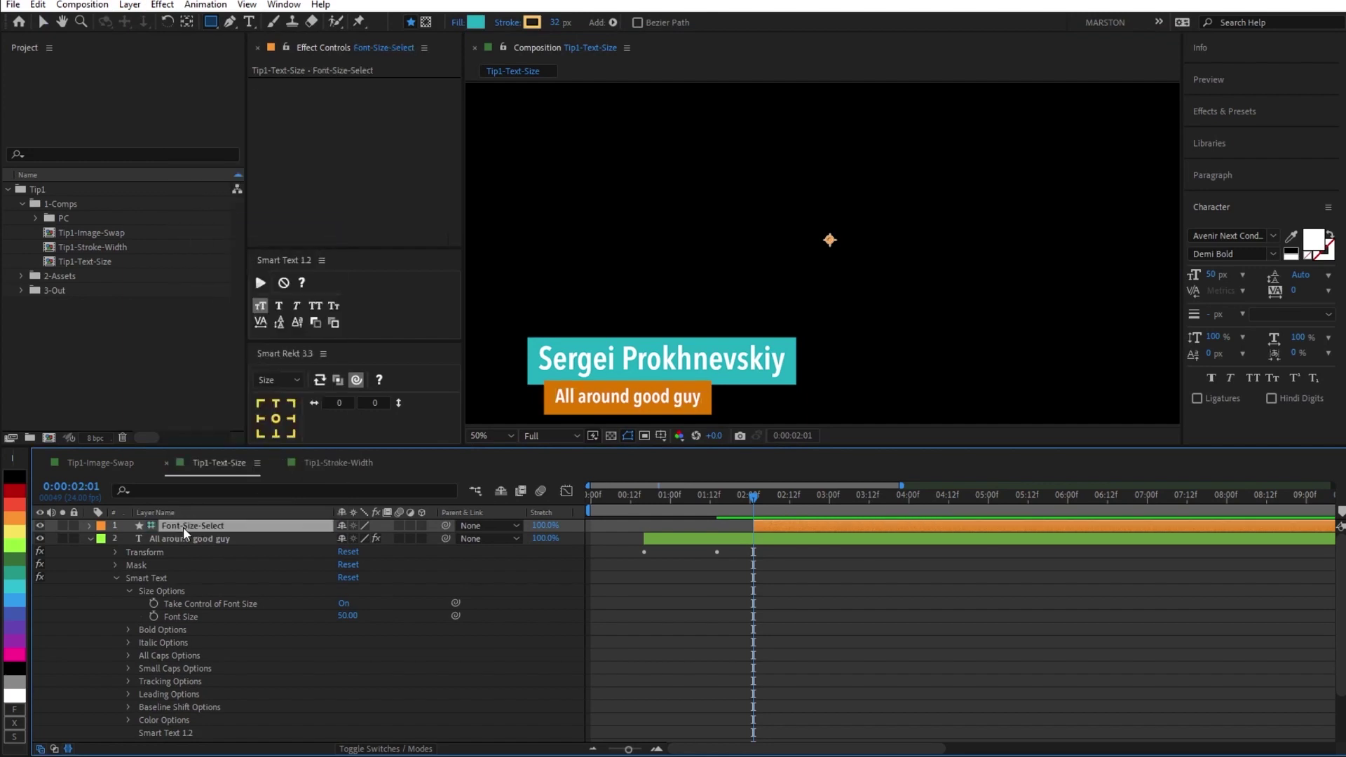
{"action": "key", "text": "r"}
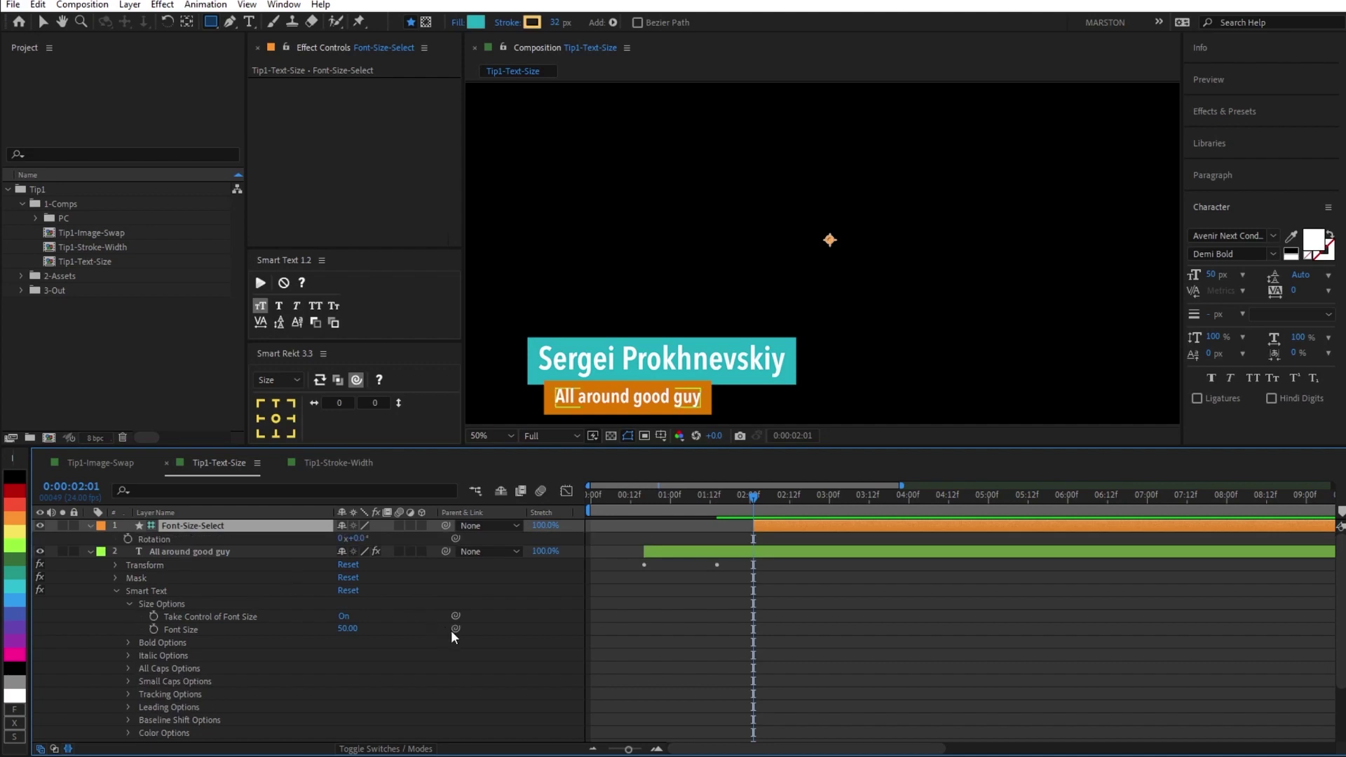
{"action": "left_click_drag", "start_coordinate": [452, 630], "coordinate": [160, 539]}
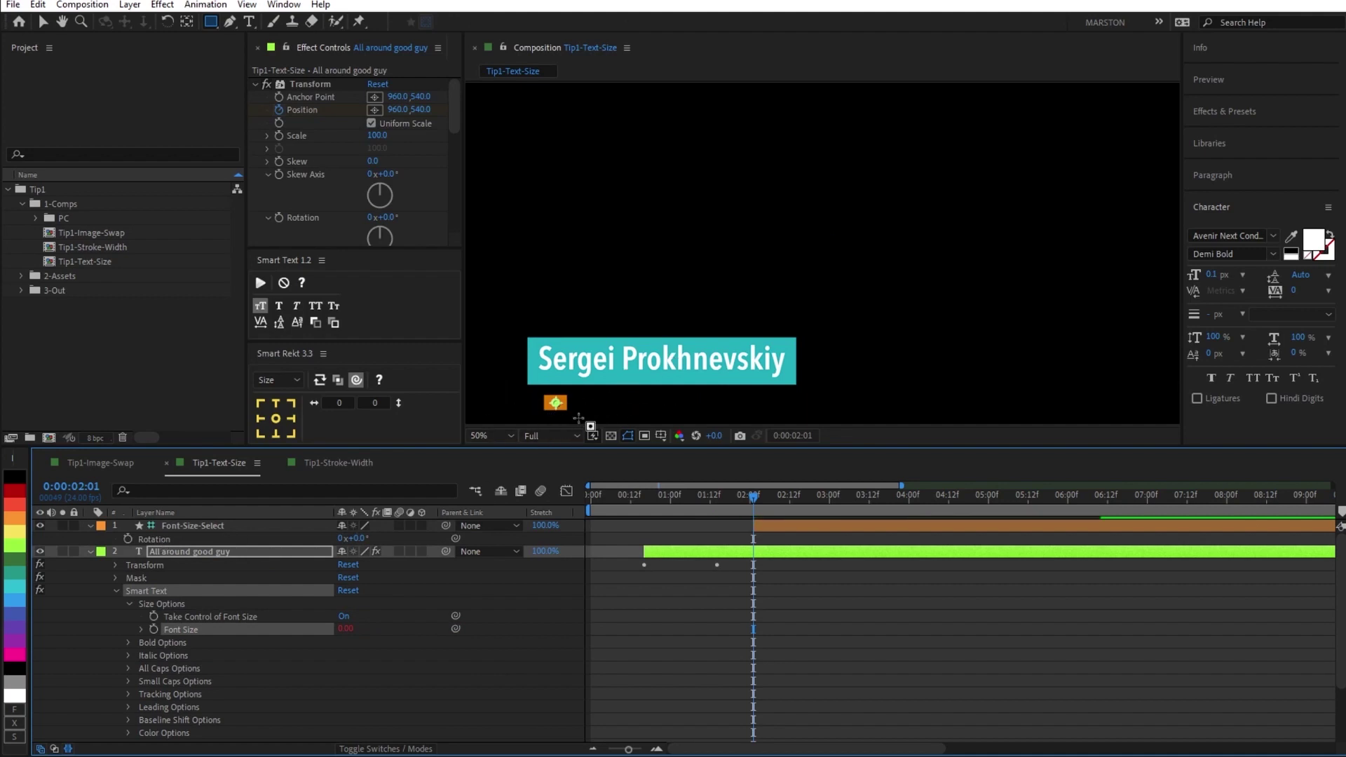
Step: Set Font-Size-Select's Rotation to 50°, testing 1° and 10° numpad nudges on the subtitle size
{"action": "left_click", "coordinate": [359, 538]}
{"action": "type", "text": "50"}
{"action": "key", "text": "Return"}
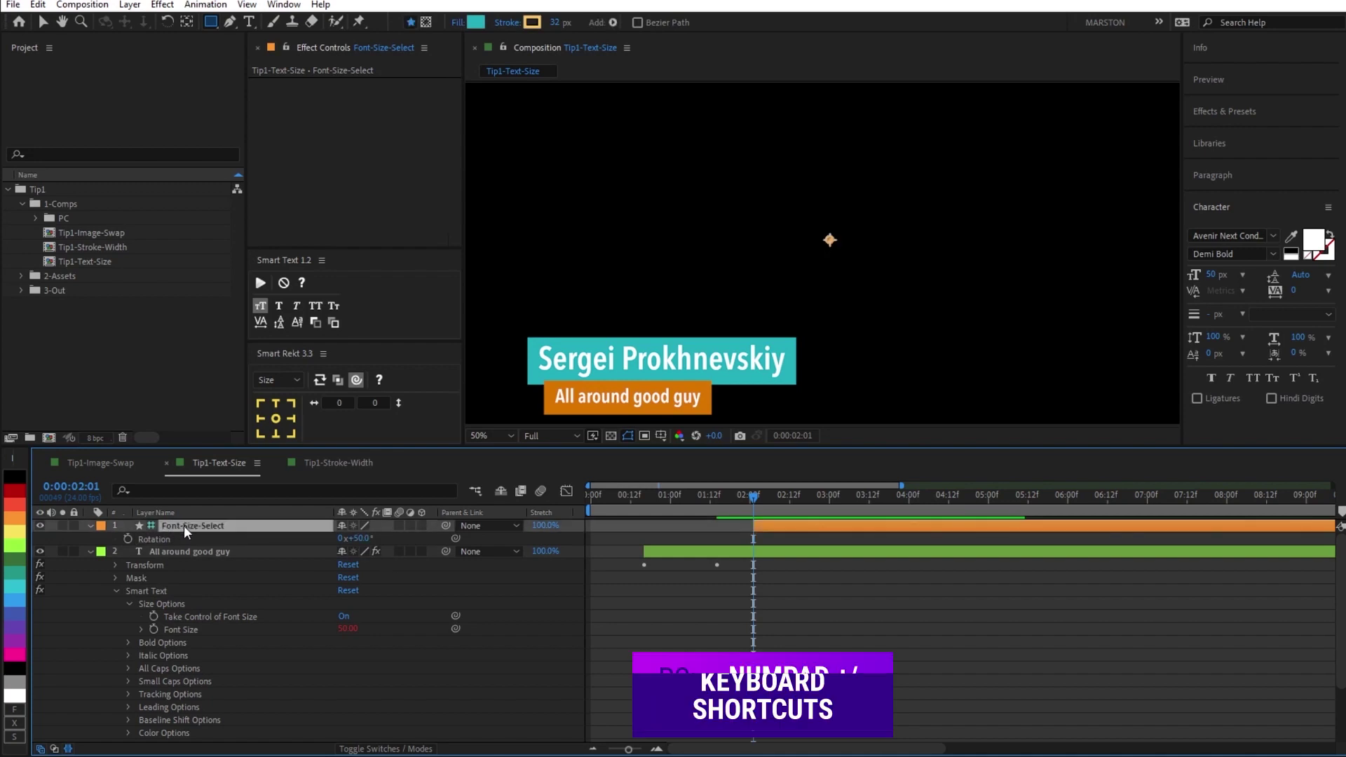
{"action": "key", "text": "KP_Add"}
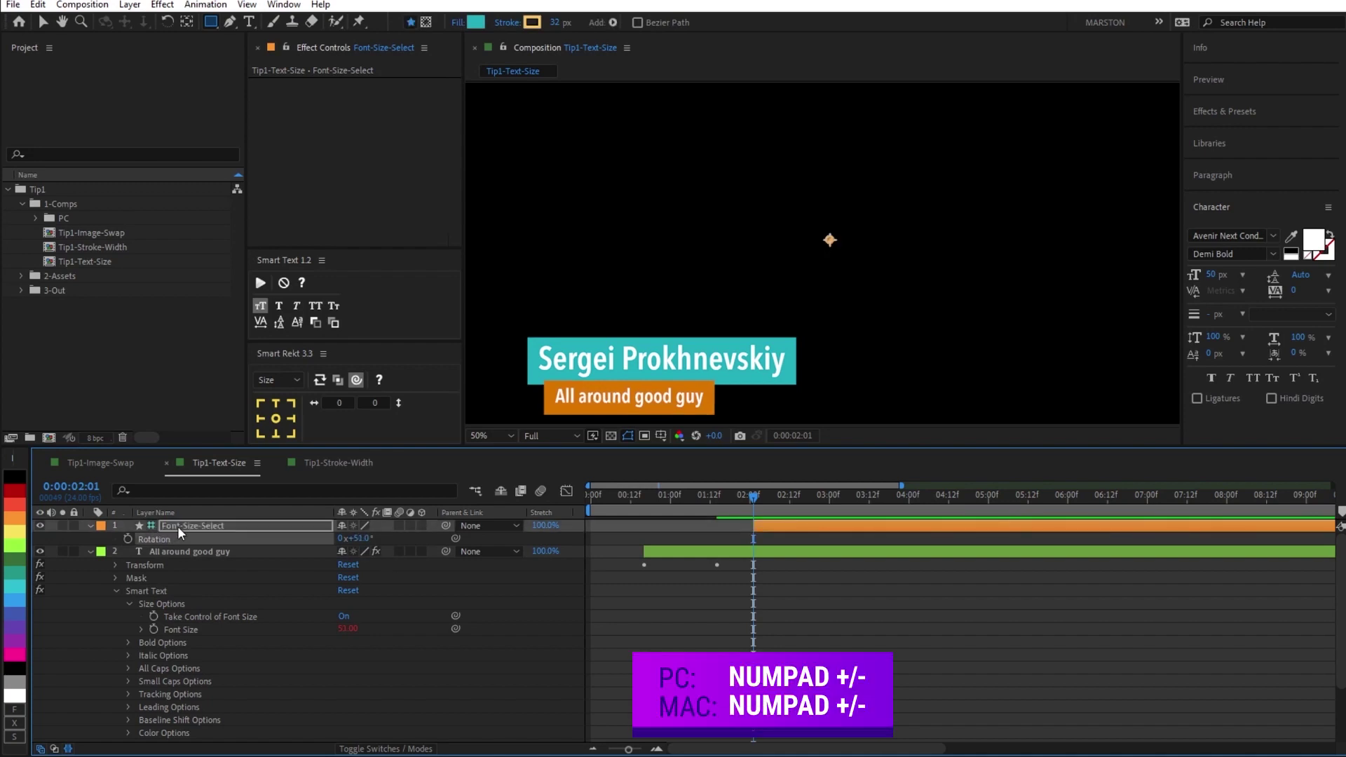
{"action": "key", "text": "KP_Subtract"}
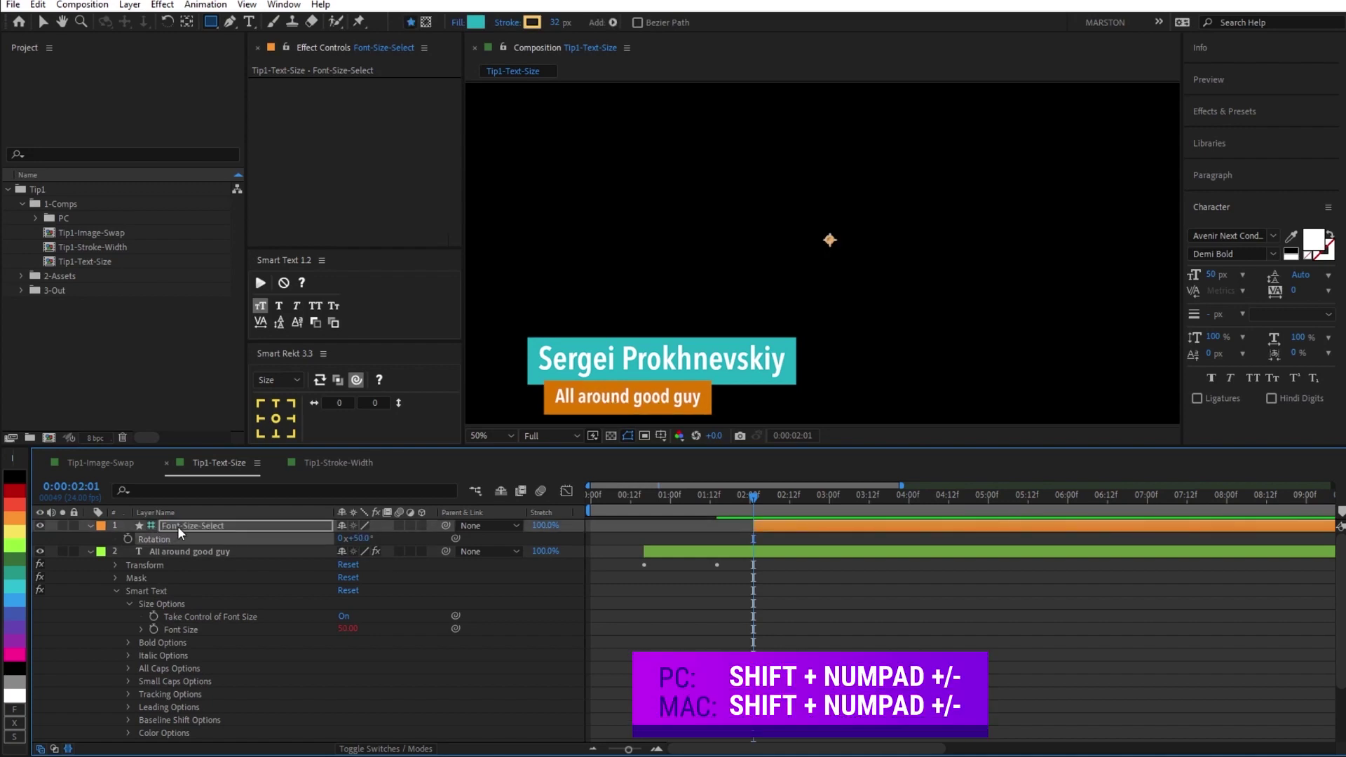
{"action": "key", "text": "shift+KP_Add"}
{"action": "key", "text": "shift+KP_Subtract"}
{"action": "key", "text": "shift+KP_Subtract"}
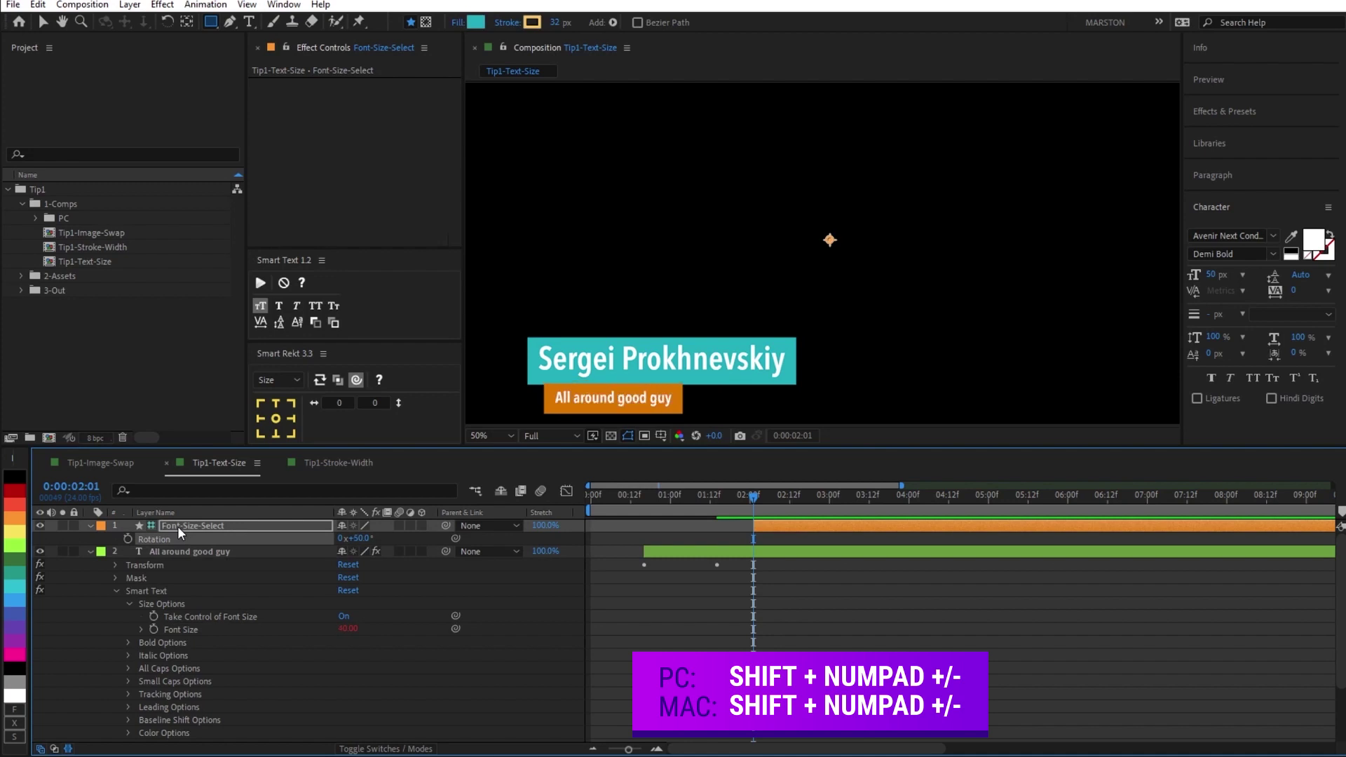
{"action": "key", "text": "shift+KP_Add"}
{"action": "key", "text": "shift+KP_Add"}
{"action": "key", "text": "shift+KP_Subtract"}
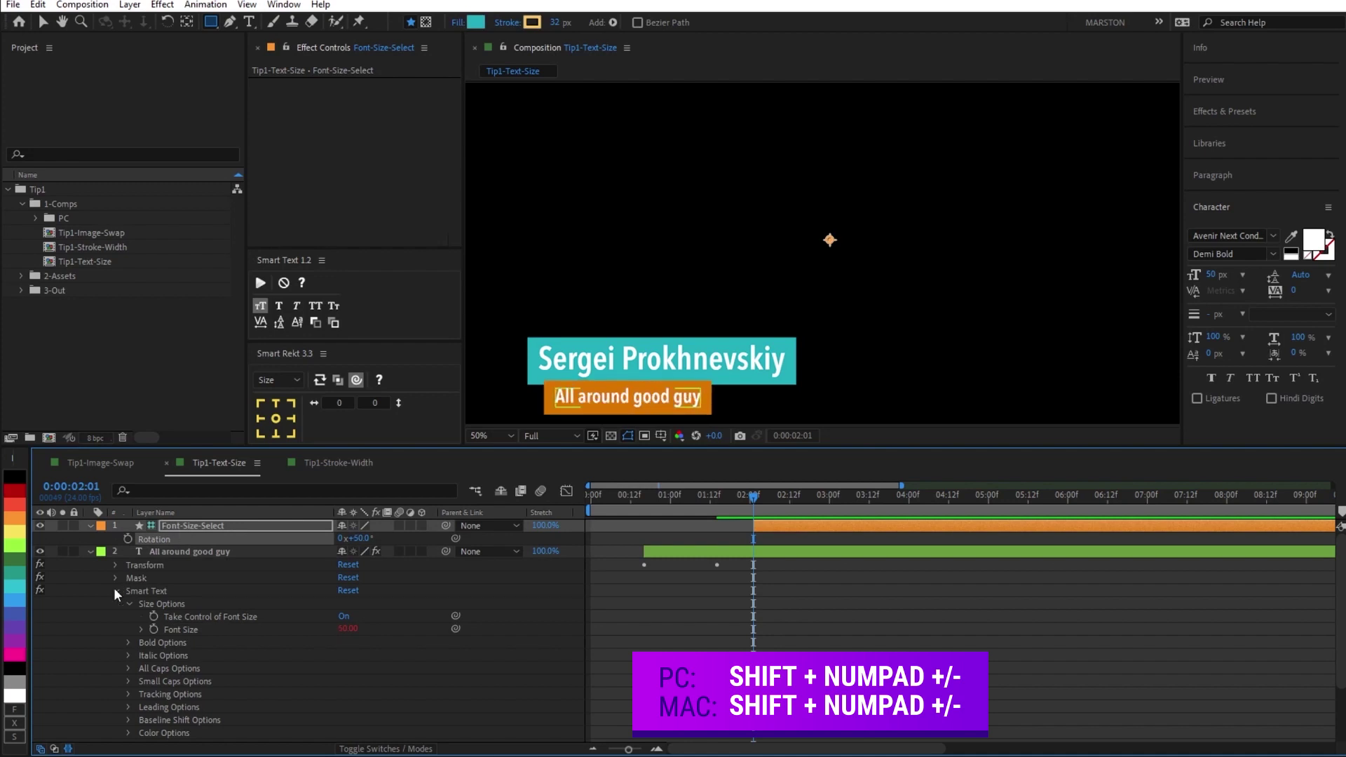
{"action": "left_click", "coordinate": [89, 552]}
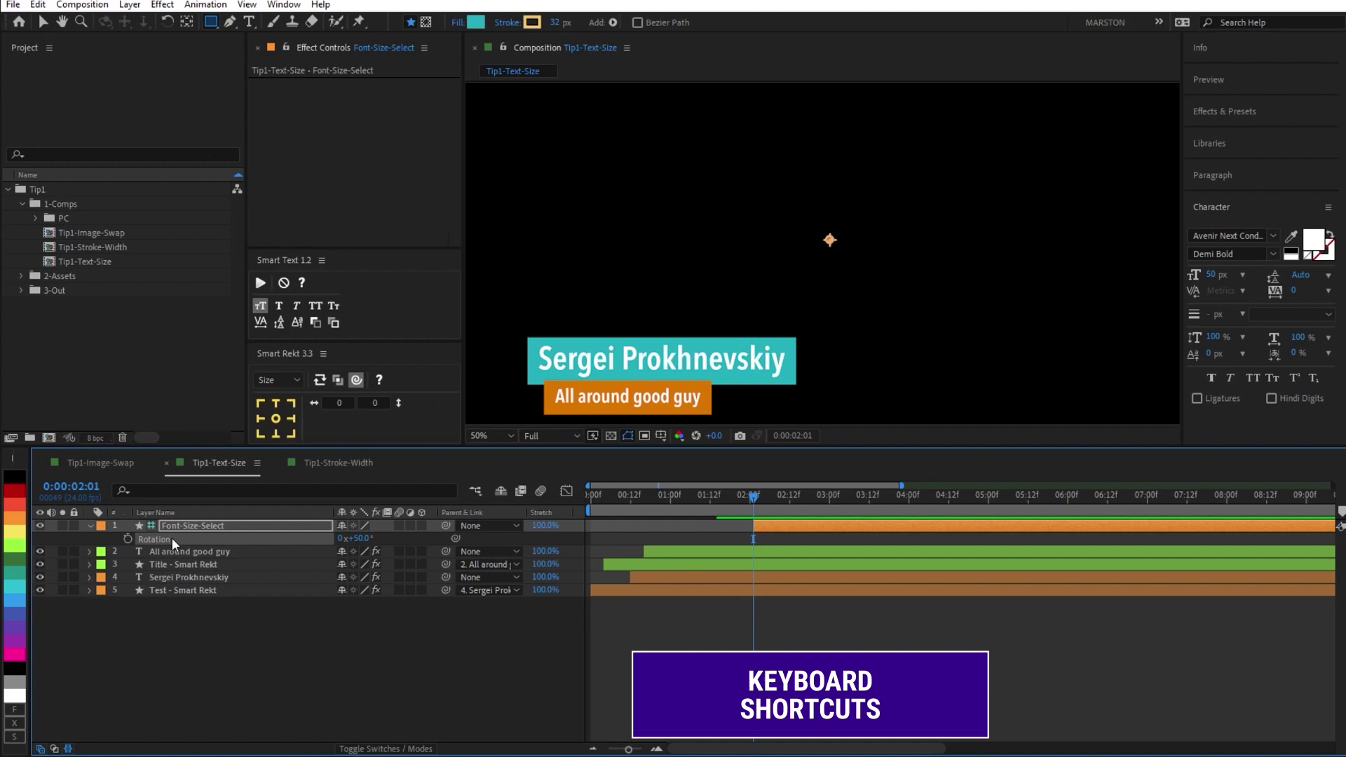
{"action": "left_click", "coordinate": [209, 577]}
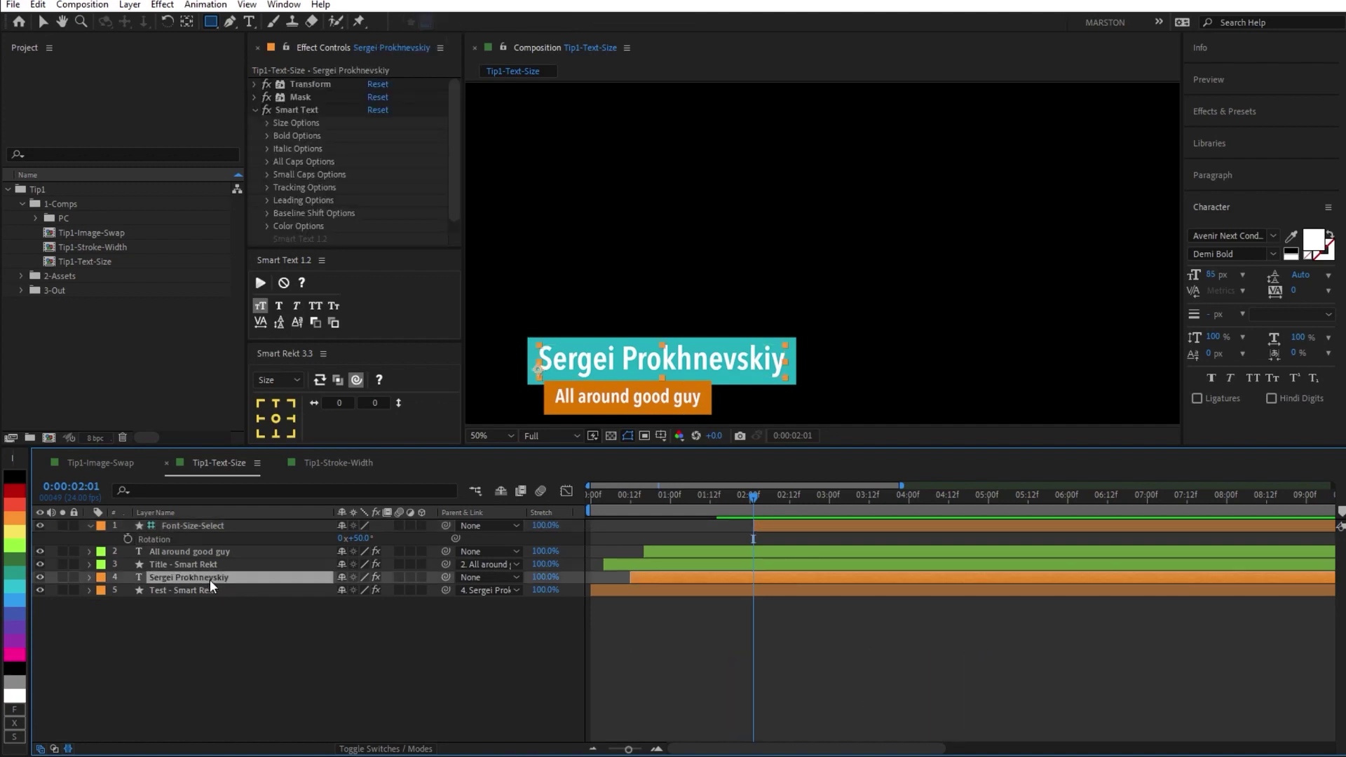
Step: Add Font-Size-Select's Scale beside Rotation, nudge it to 90% and back to 100%
{"action": "left_click", "coordinate": [213, 527]}
{"action": "key", "text": "shift+s"}
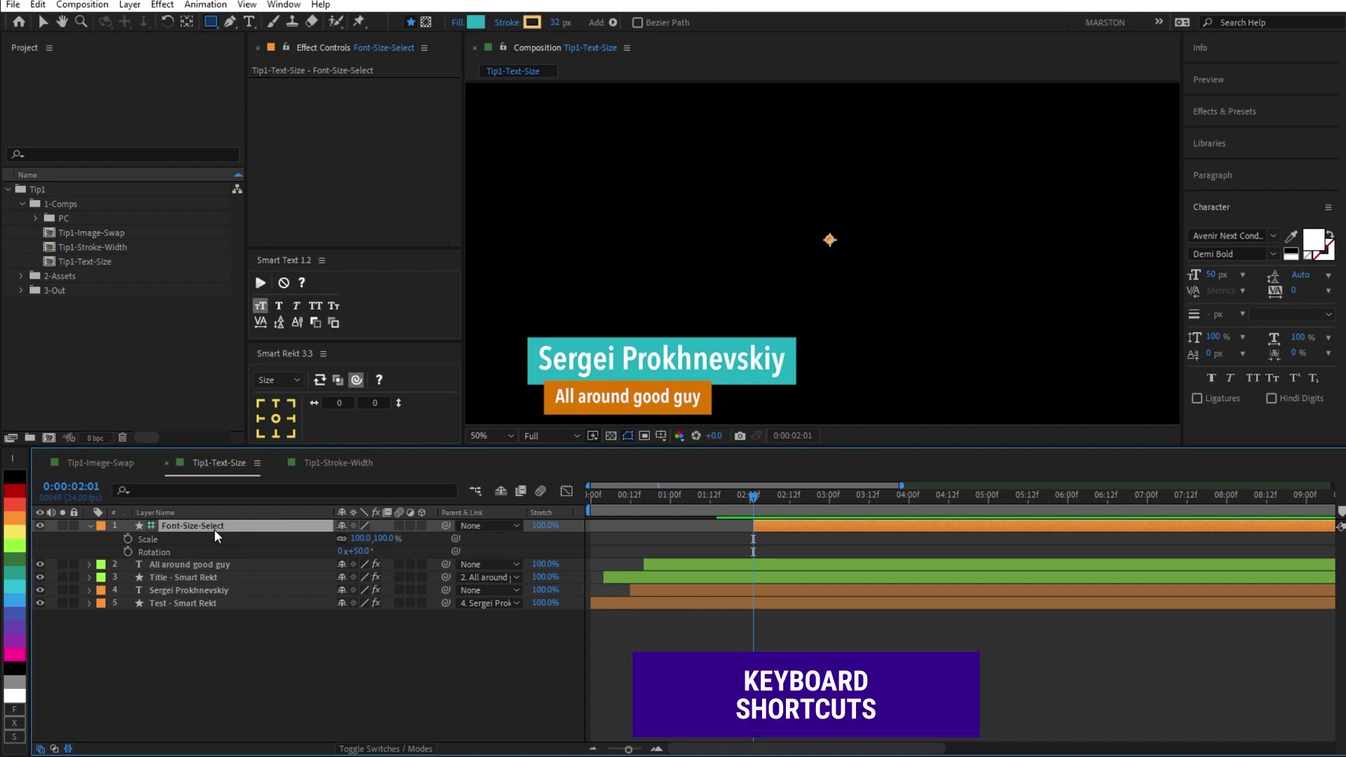
{"action": "key", "text": "ctrl+KP_Add"}
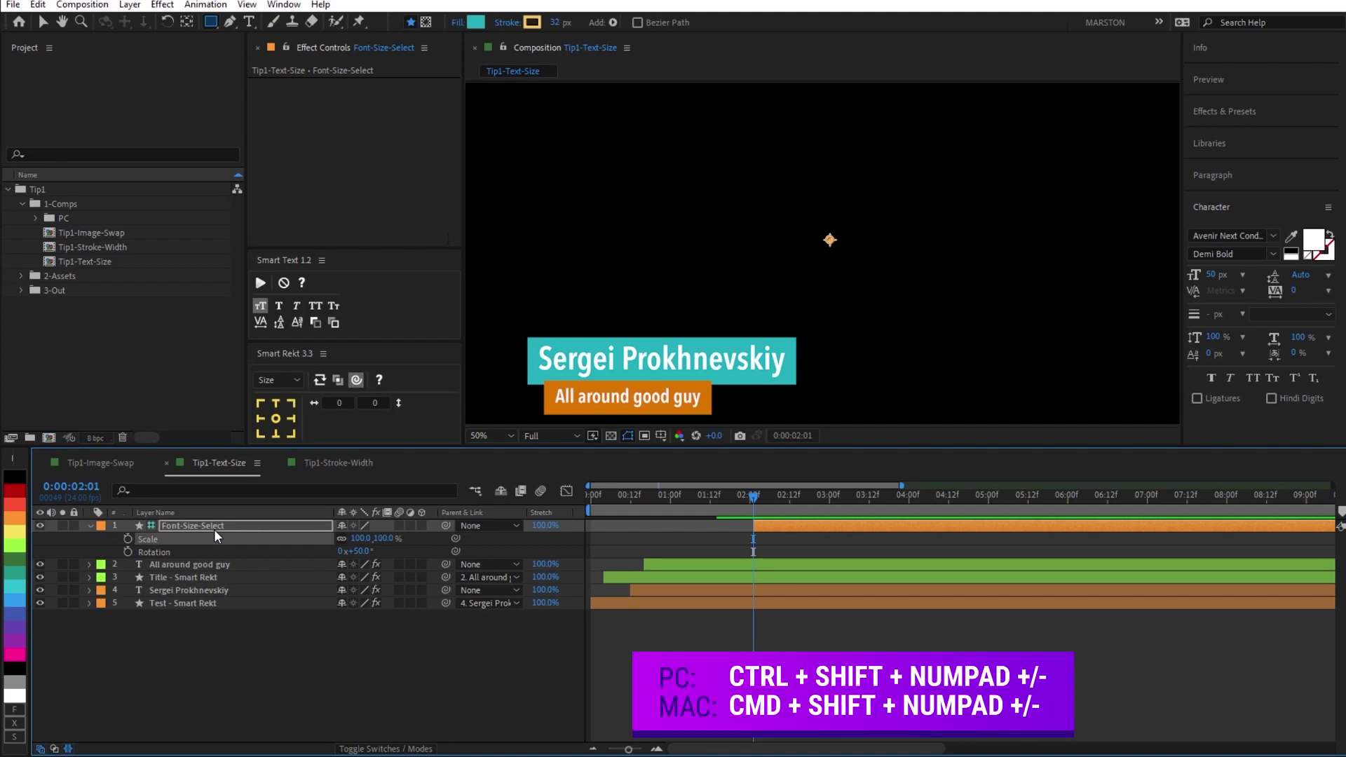
{"action": "key", "text": "ctrl+shift+KP_Subtract"}
{"action": "key", "text": "ctrl+shift+KP_Add"}
Step: Pick-whip the name title's Smart Text Font Size to Font-Size-Select's Scale
{"action": "left_click", "coordinate": [208, 590]}
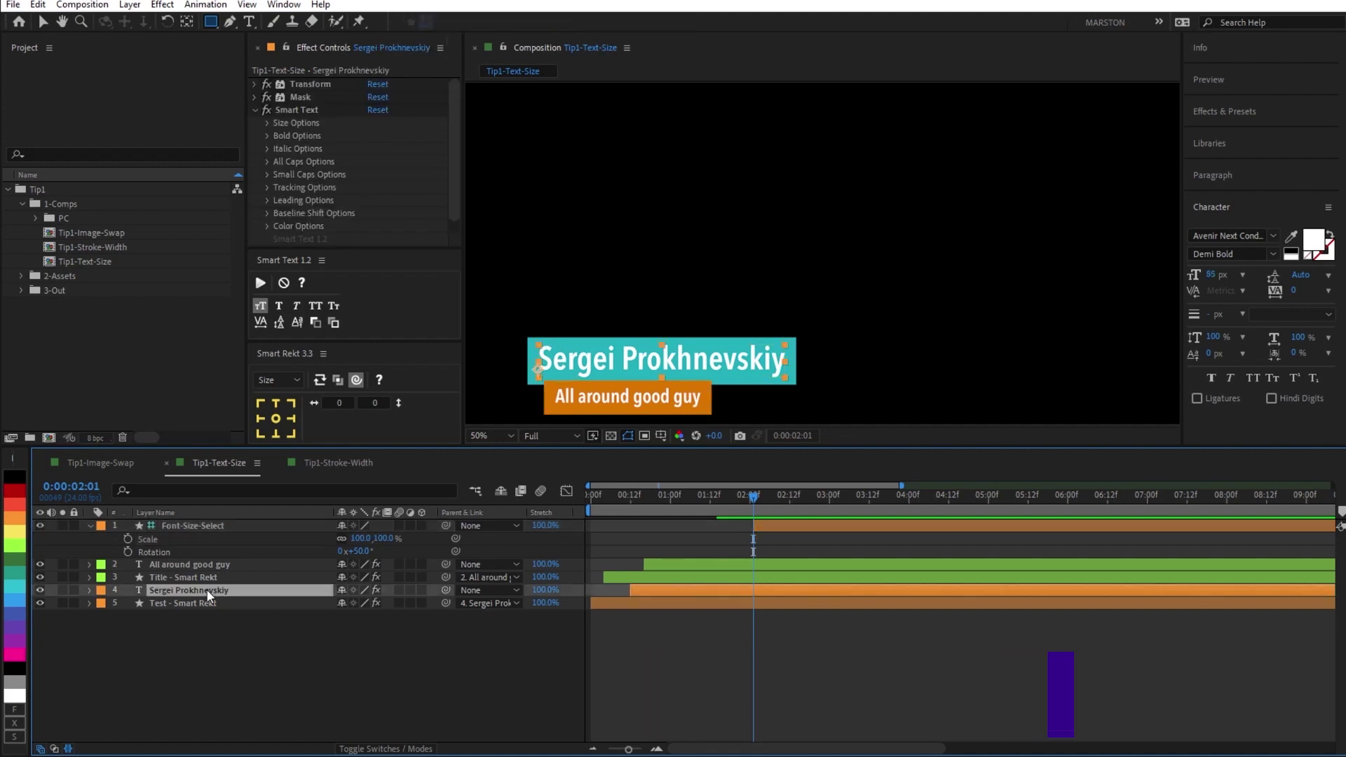
{"action": "left_click", "coordinate": [89, 590]}
{"action": "left_click", "coordinate": [116, 654]}
{"action": "scroll", "coordinate": [133, 630], "scroll_direction": "down", "scroll_amount": 2}
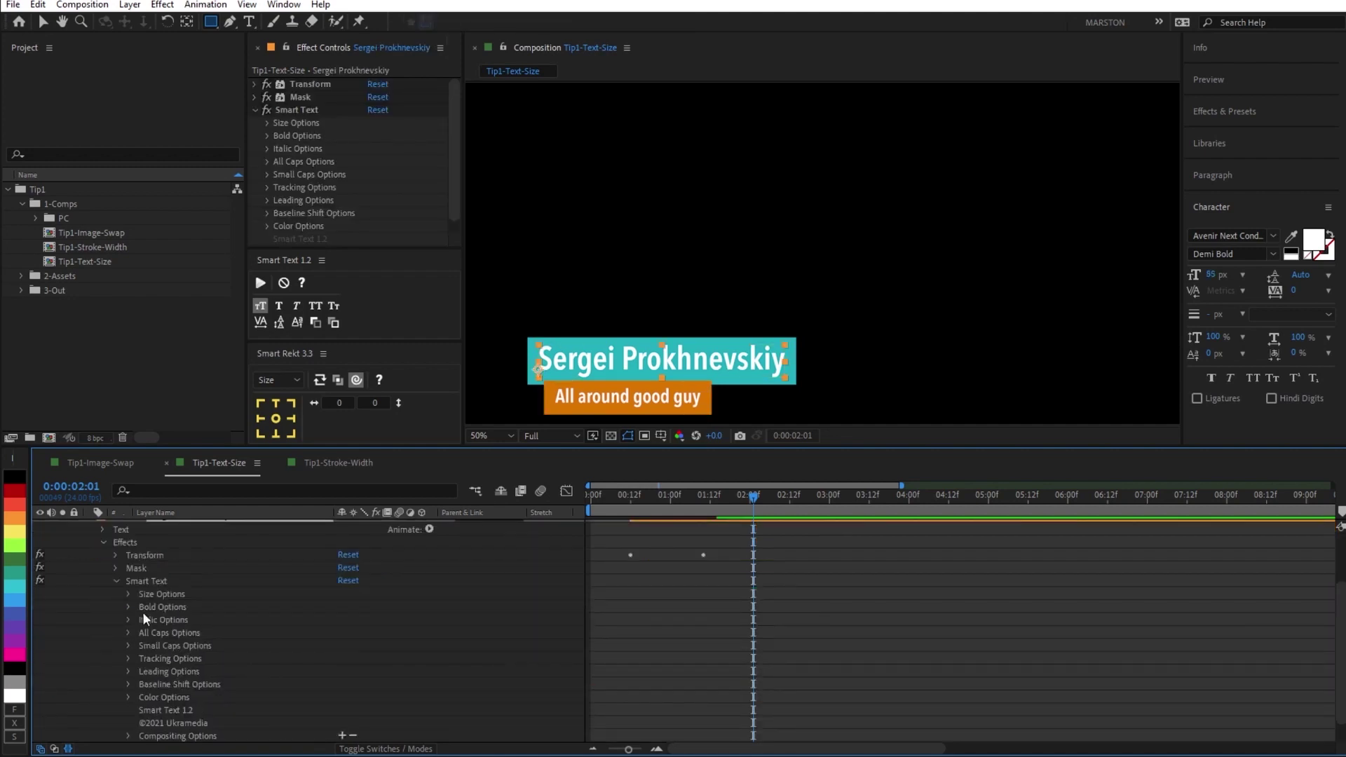
{"action": "left_click", "coordinate": [128, 595]}
{"action": "scroll", "coordinate": [281, 617], "scroll_direction": "up", "scroll_amount": 2}
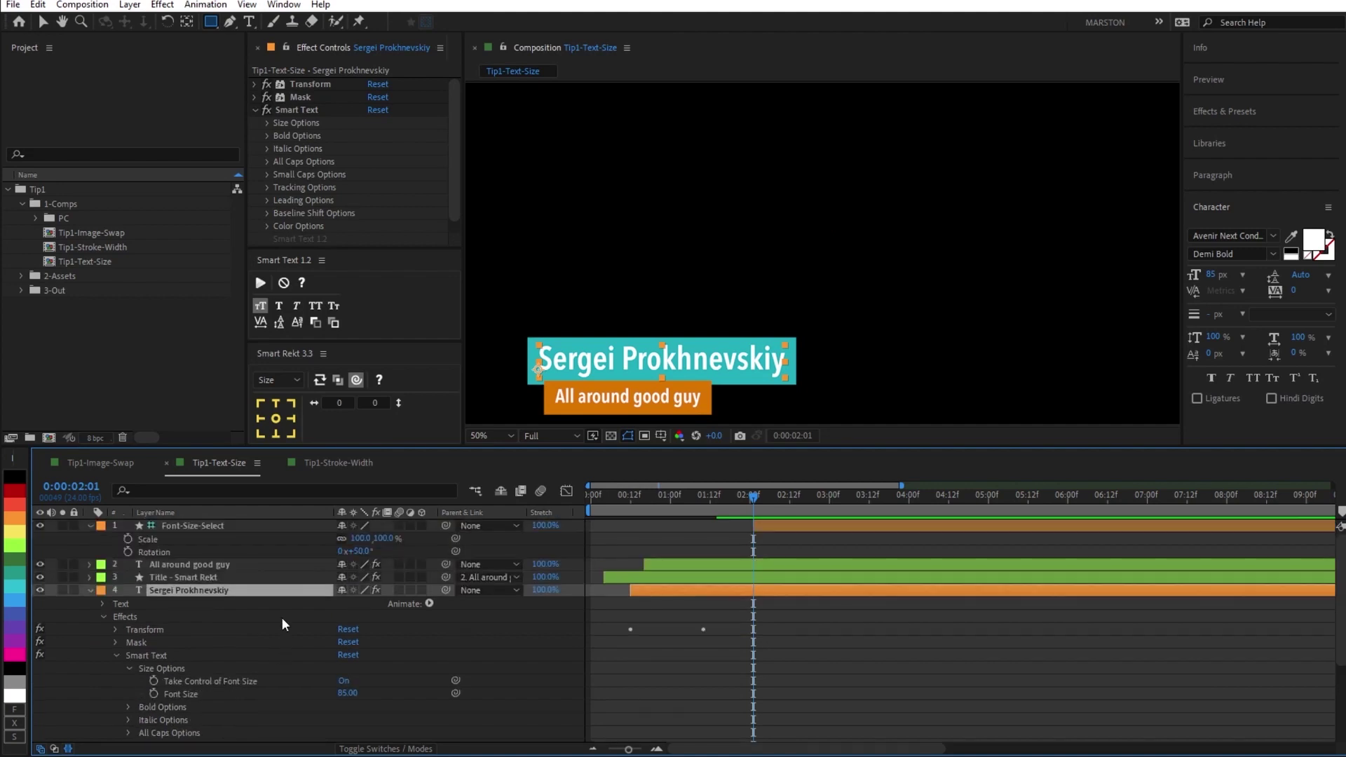
{"action": "left_click_drag", "start_coordinate": [454, 692], "coordinate": [356, 539]}
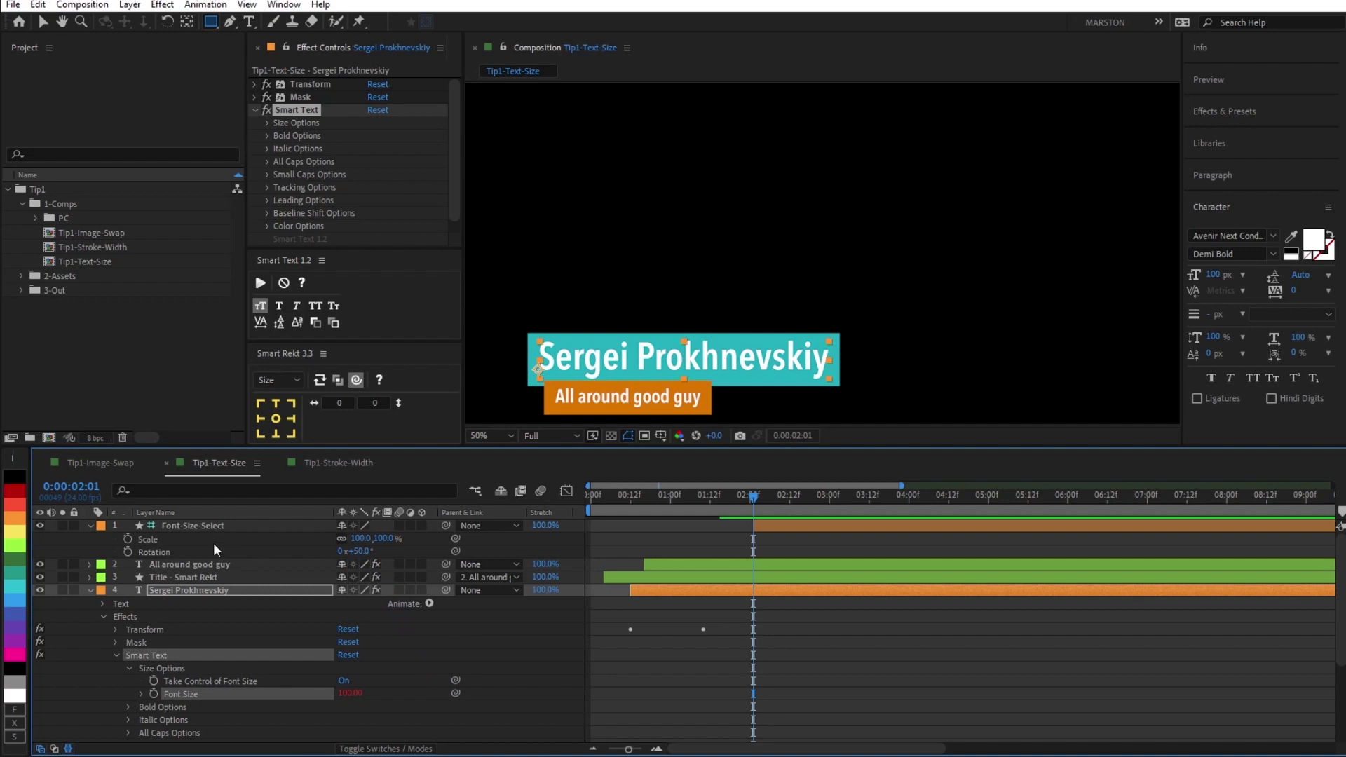
Step: Nudge the guide Scale to 110% and back to 100%, resizing the title accordingly
{"action": "left_click", "coordinate": [195, 527]}
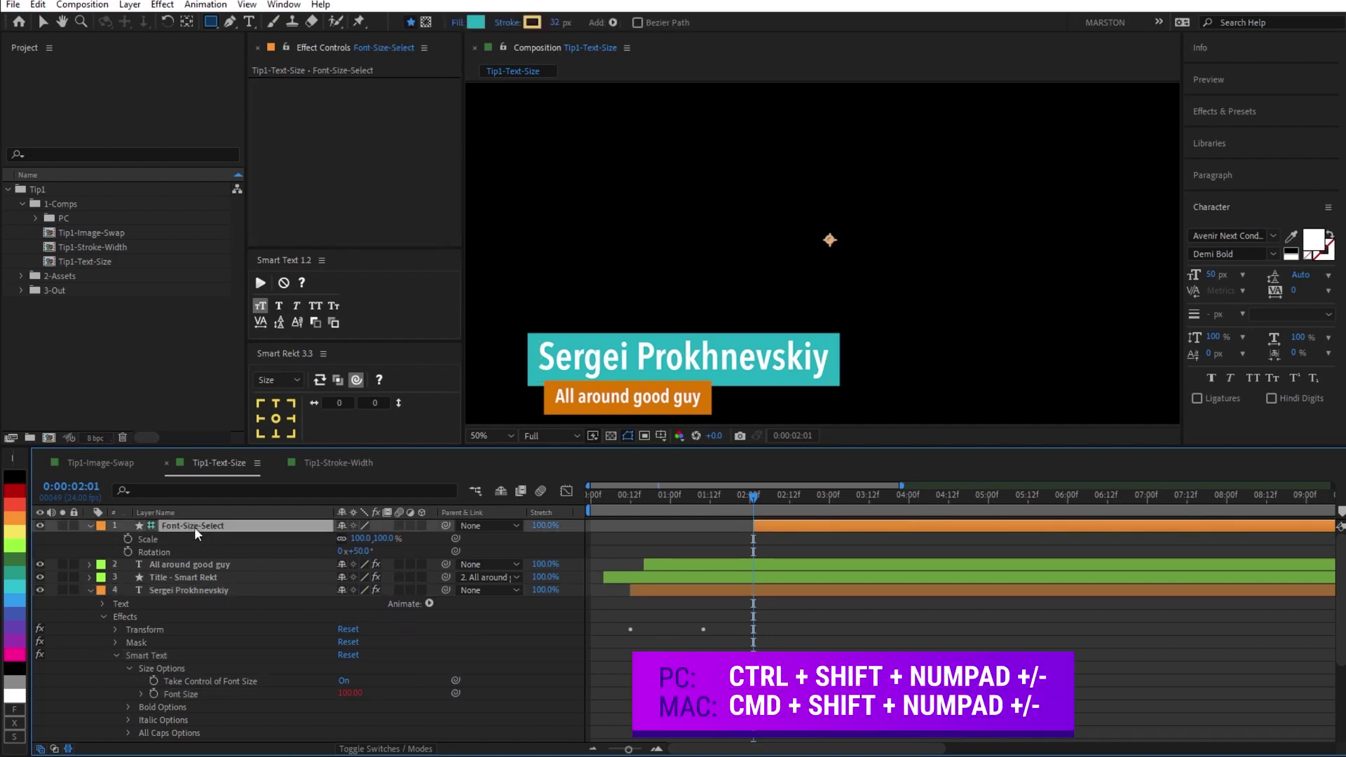
{"action": "key", "text": "ctrl+shift+KP_Add"}
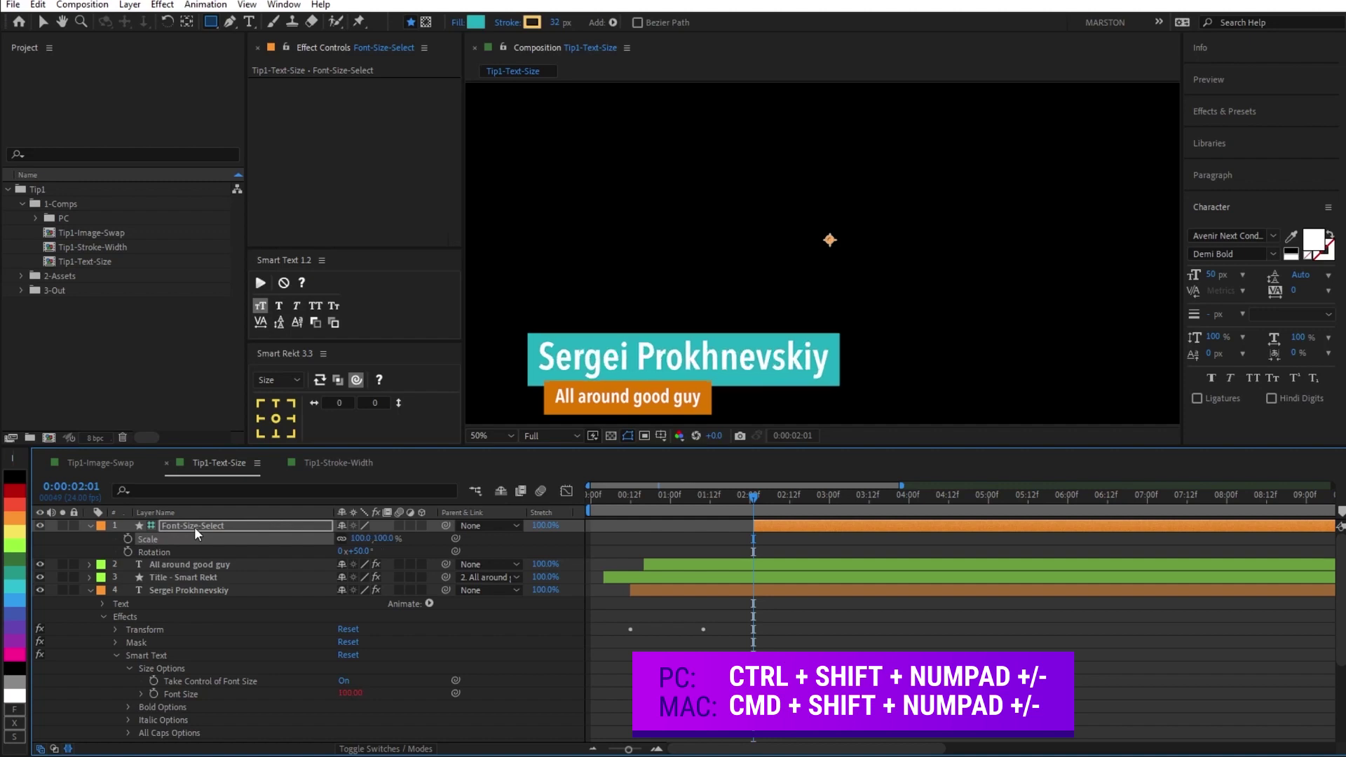
{"action": "key", "text": "ctrl+shift+KP_Add"}
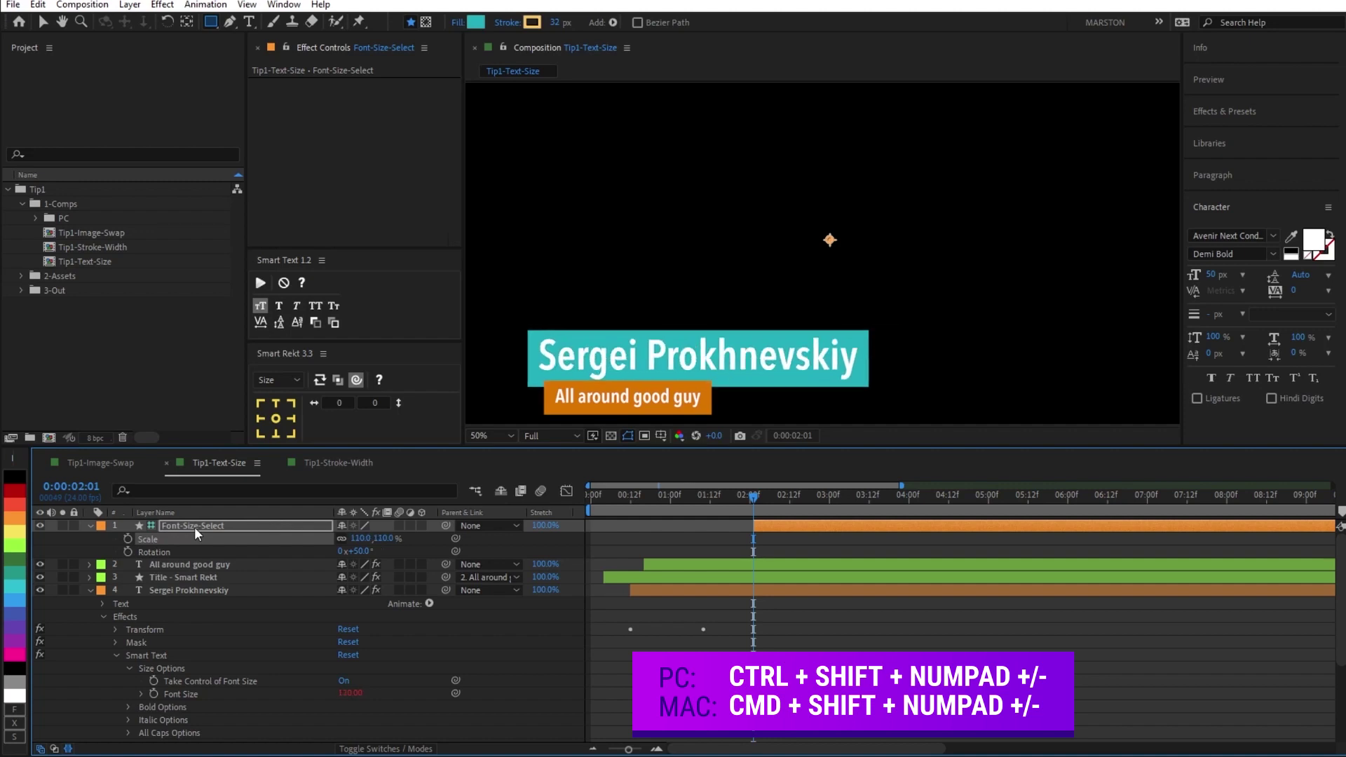
{"action": "key", "text": "ctrl+shift+KP_Subtract"}
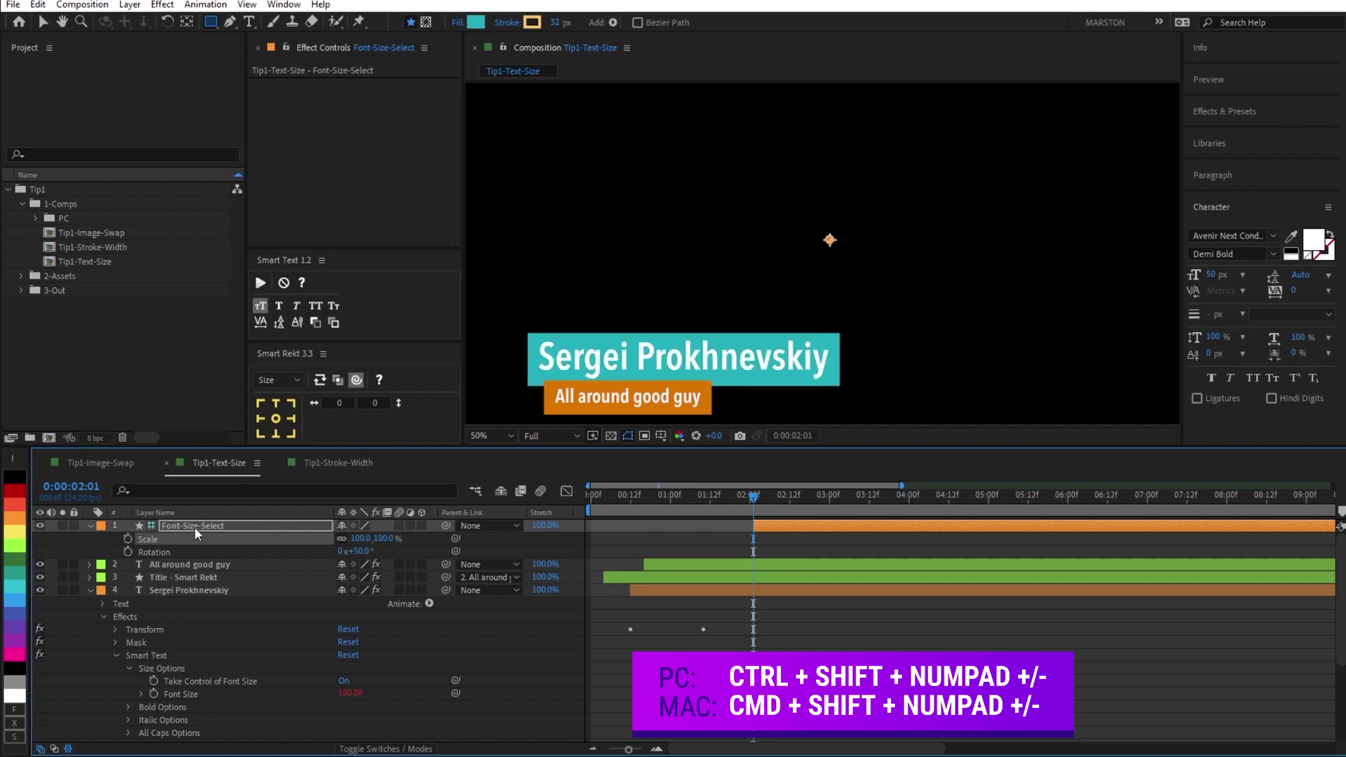